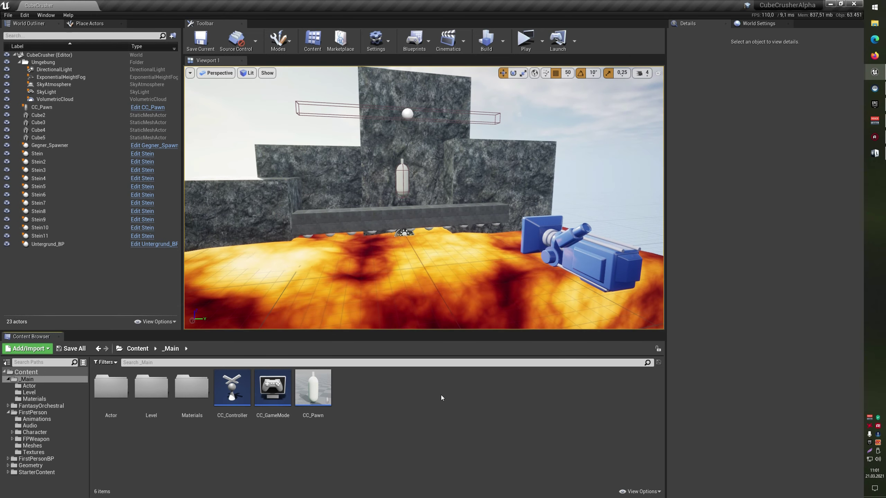
Show the FirstPerson folder, then open and dismiss the Add Feature or Content Pack window
left_click(32, 413)
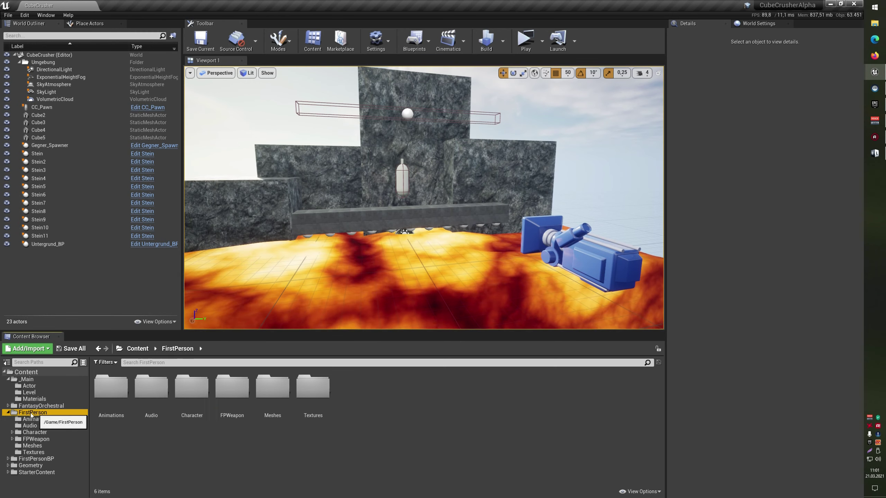
double_click(31, 413)
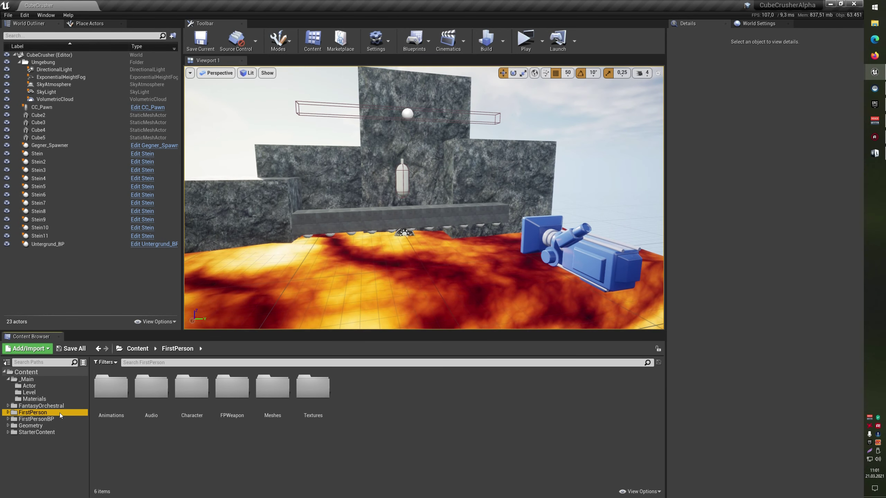
left_click(28, 349)
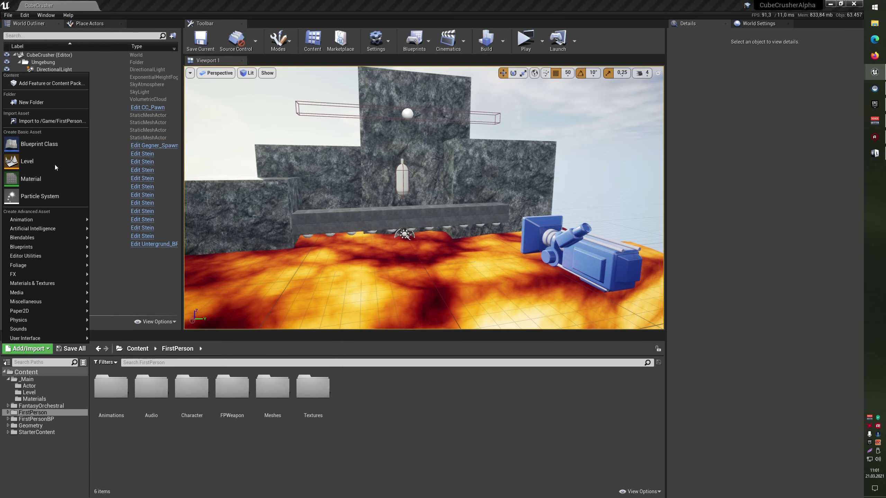
left_click(43, 85)
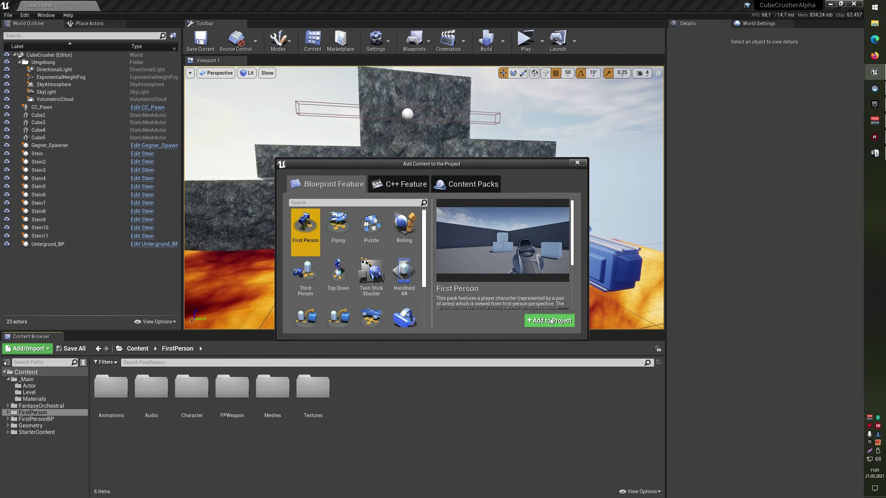
left_click(574, 165)
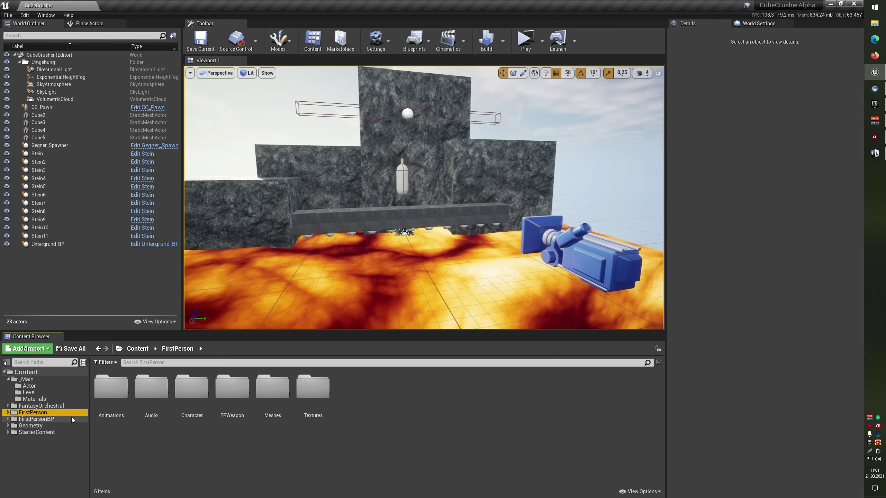
Inspect the weapon fire sound in the FirstPerson Audio folder
double_click(136, 418)
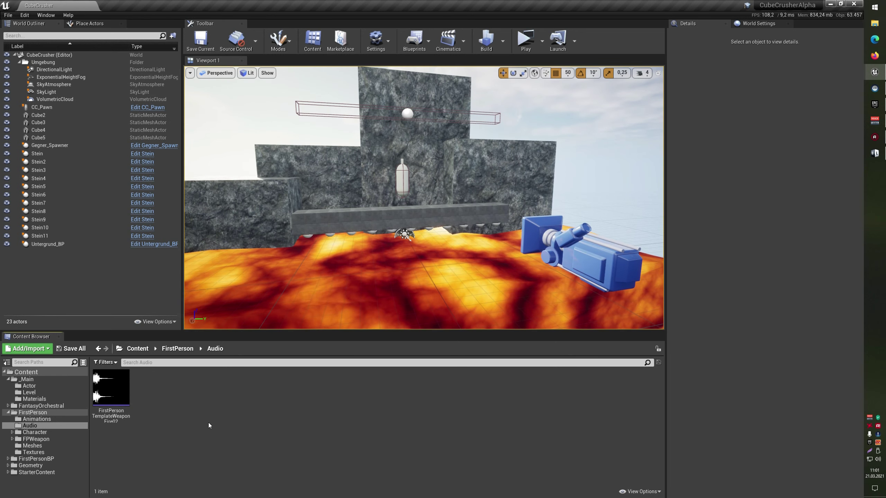
left_click(109, 418)
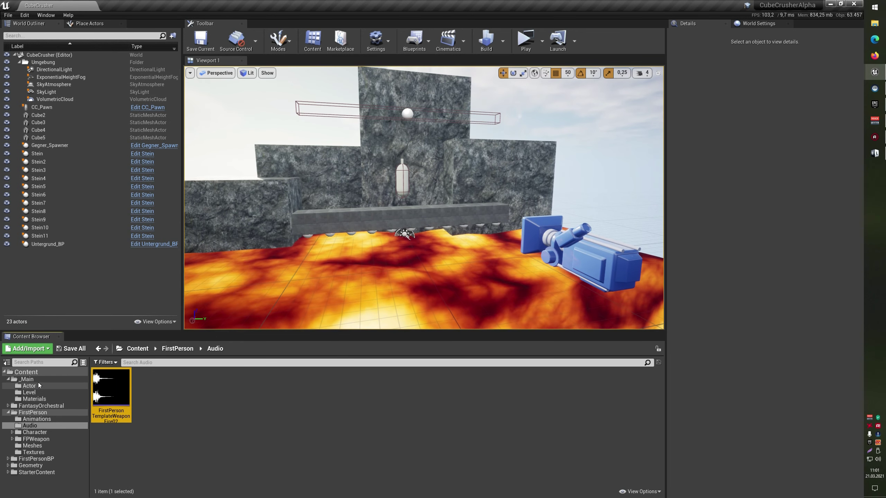
left_click(8, 413)
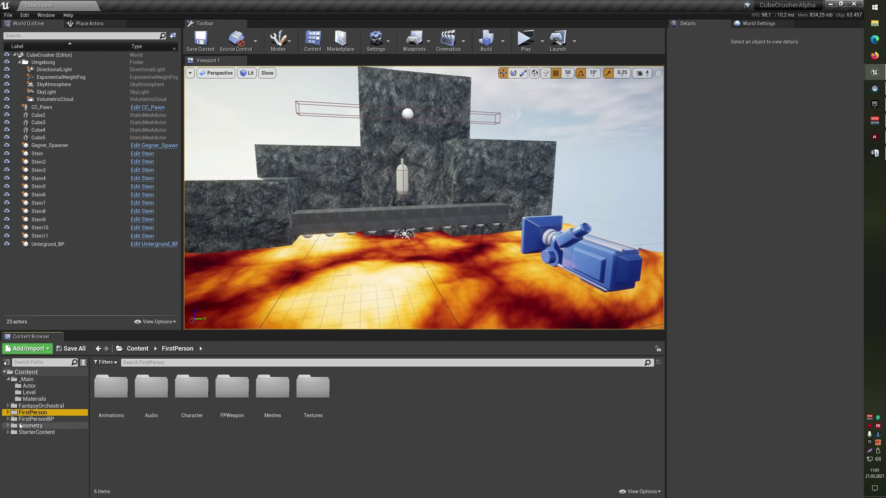
Browse FirstPersonBP and the other content folders, ending in the _Main folder
left_click(31, 419)
left_click(28, 426)
left_click(29, 432)
left_click(34, 413)
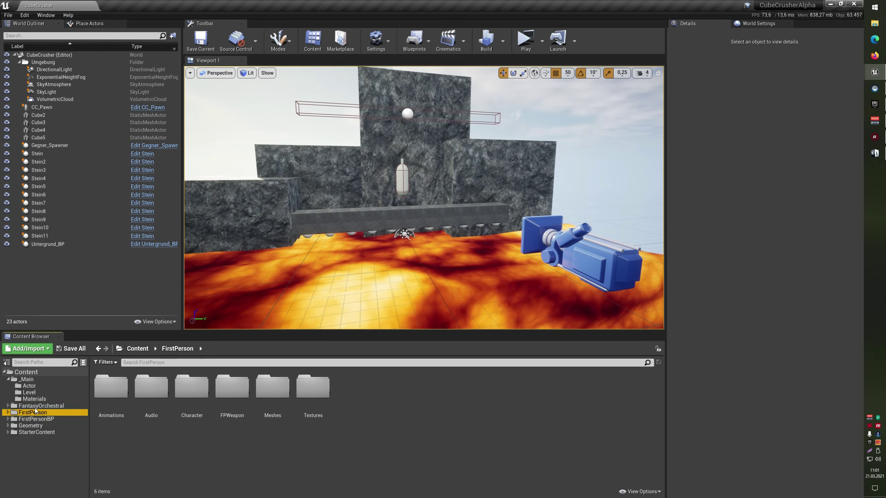
left_click(46, 404)
left_click(27, 379)
Create a new folder named Sounds inside _Main
right_click(237, 457)
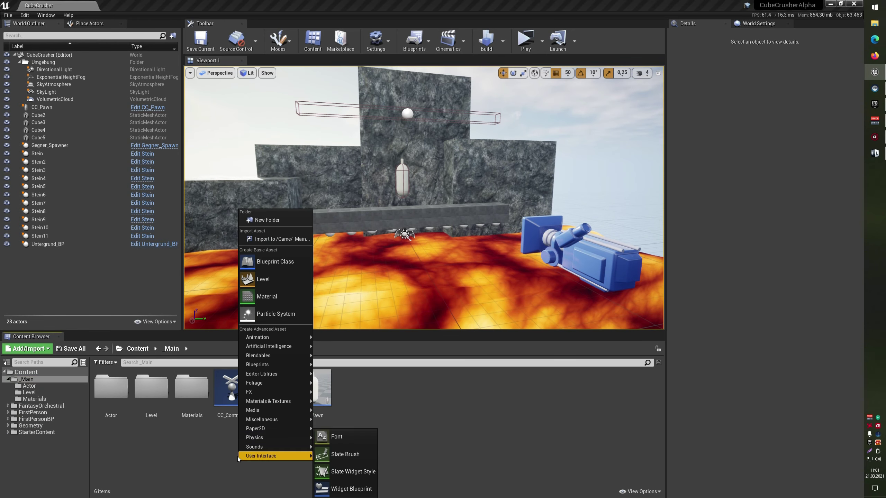
left_click(282, 218)
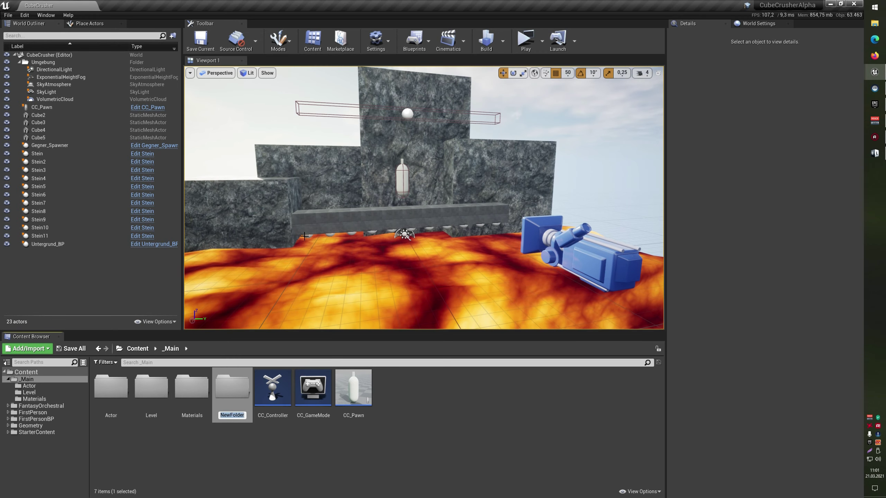
type("Sounds")
key("Return")
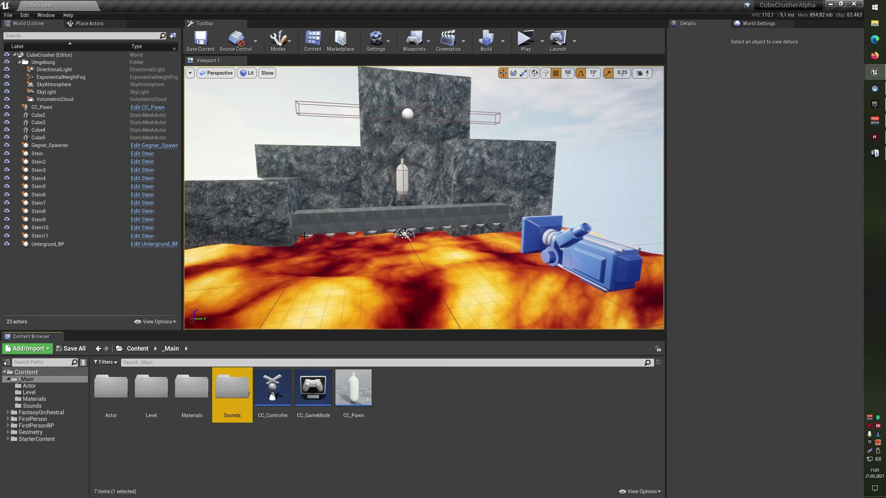
Copy the FirstPersonTemplateWeaponFire02 sound from FirstPerson/Audio into the Sounds folder
left_click(33, 419)
double_click(151, 387)
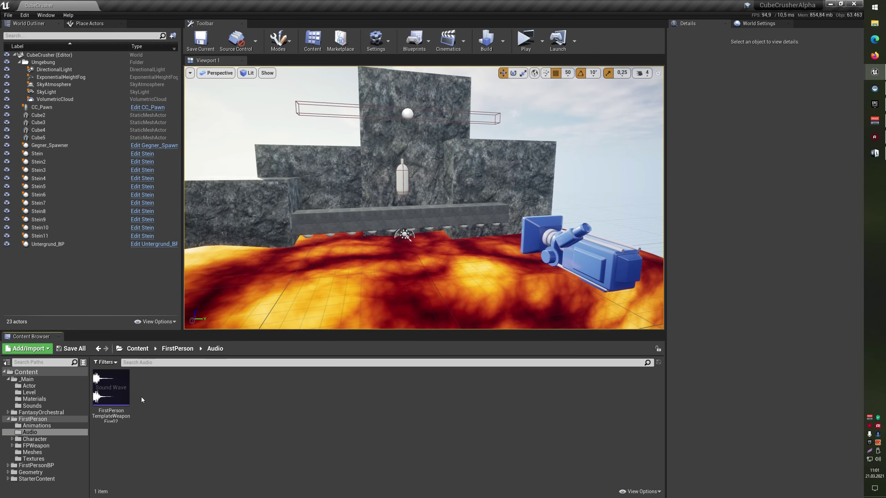
left_click_drag(121, 383, 51, 406)
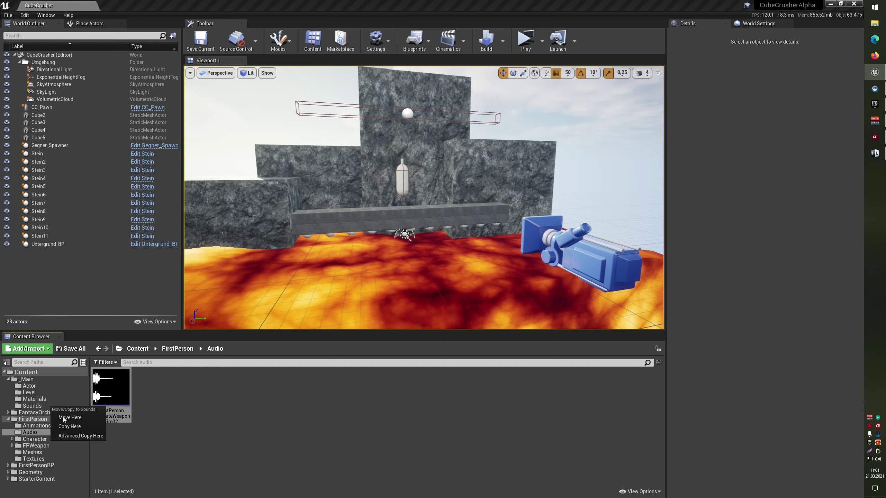
left_click(80, 427)
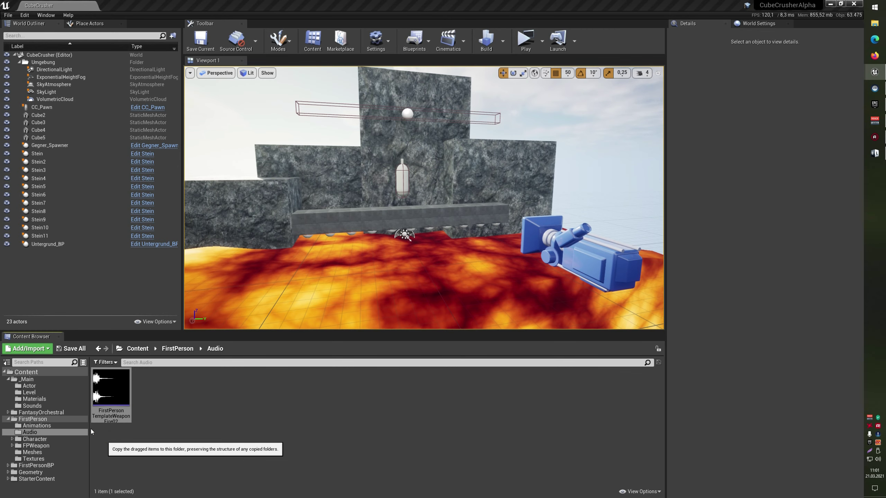
left_click(32, 406)
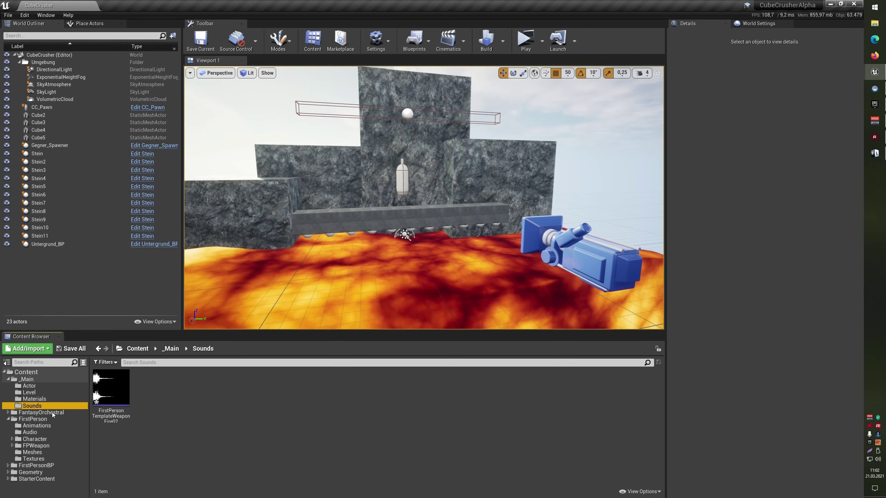
right_click(125, 381)
left_click(215, 416)
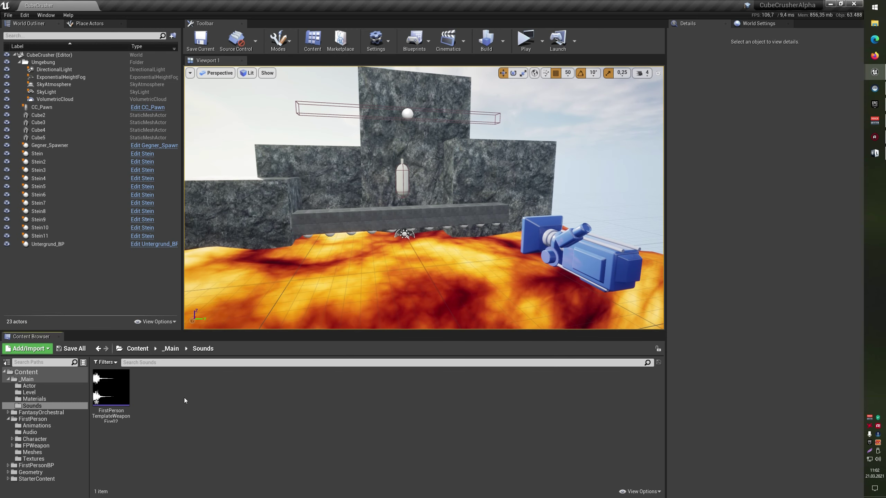
Create a Sound Cue named Fire from the copied weapon fire wave, then return to _Main
right_click(125, 375)
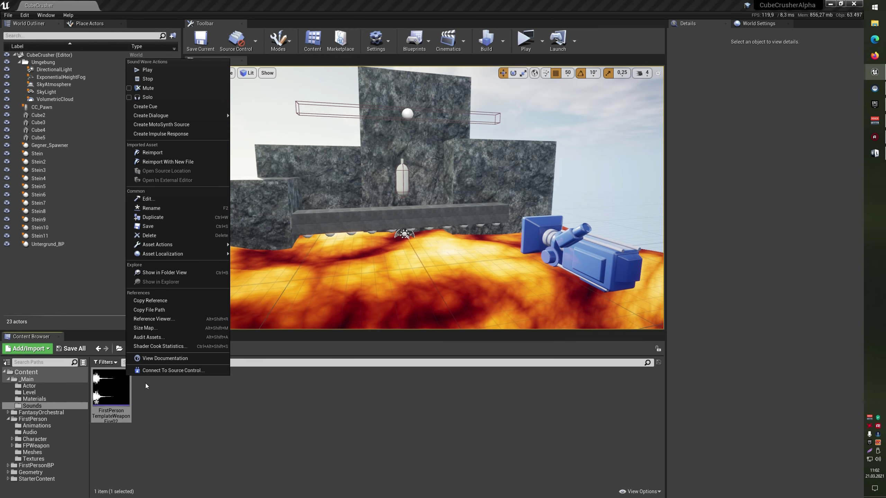
left_click(180, 106)
type("Fire")
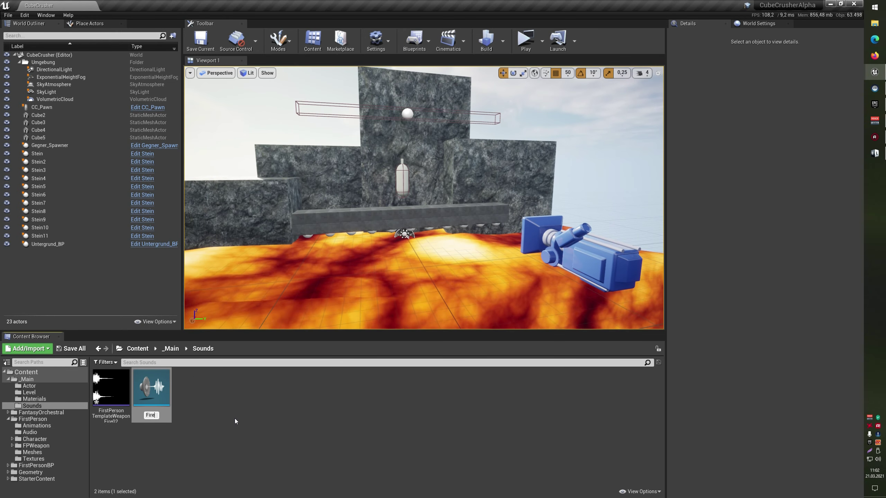
key("Return")
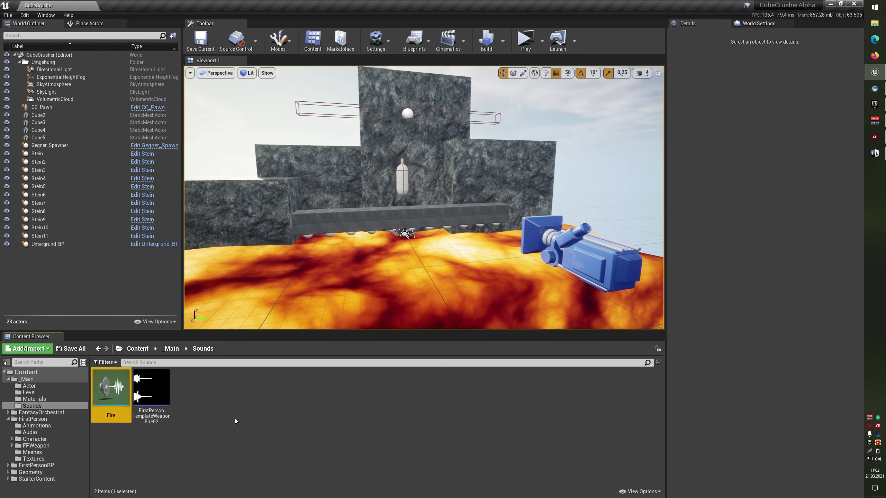
left_click(235, 418)
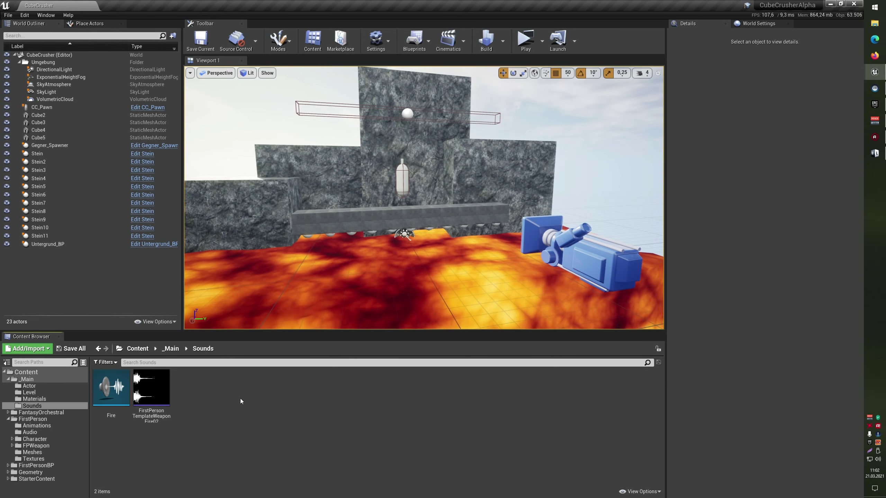
mouse_move(105, 374)
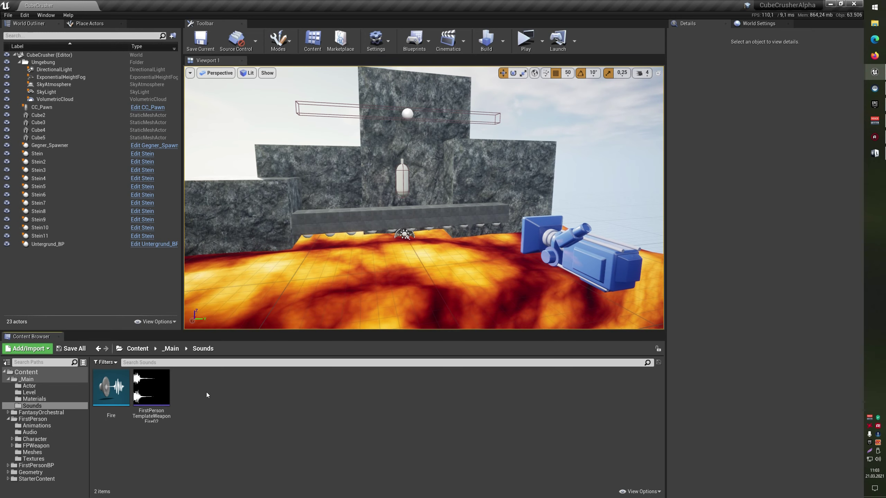
left_click(38, 380)
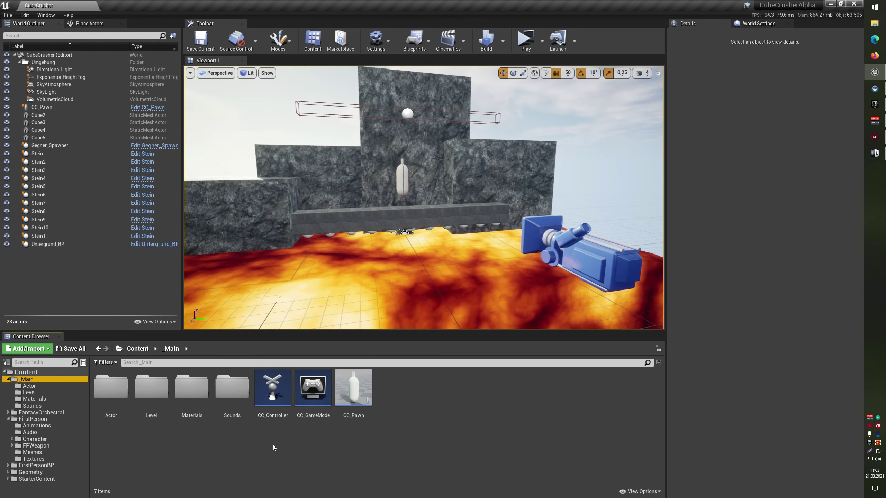
In CC_Pawn, chain a Play Sound 2D node after the SpawnActor Geschoss node
double_click(354, 385)
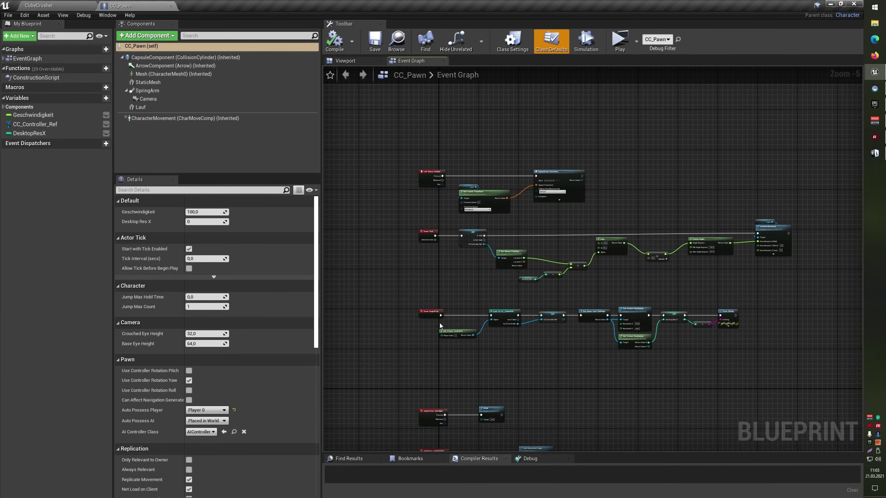
scroll(444, 176, "up", 5)
mouse_move(445, 176)
right_mouse_down()
mouse_move(426, 168)
mouse_move(464, 177)
right_mouse_up()
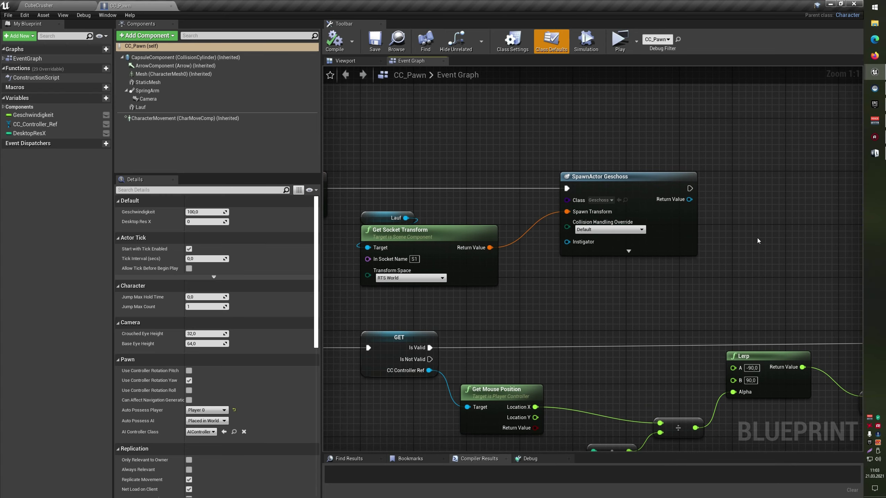
right_click_drag(757, 240, 610, 244)
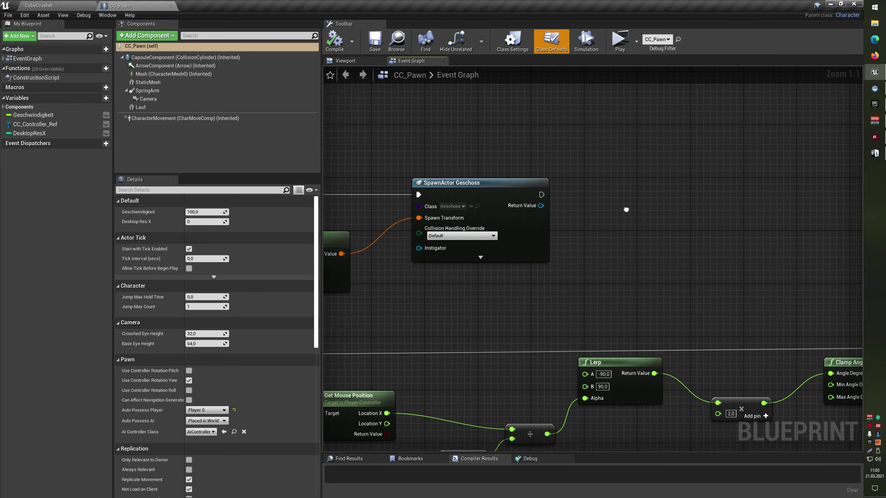
right_click_drag(592, 198, 568, 180)
right_click(579, 192)
type("play sound")
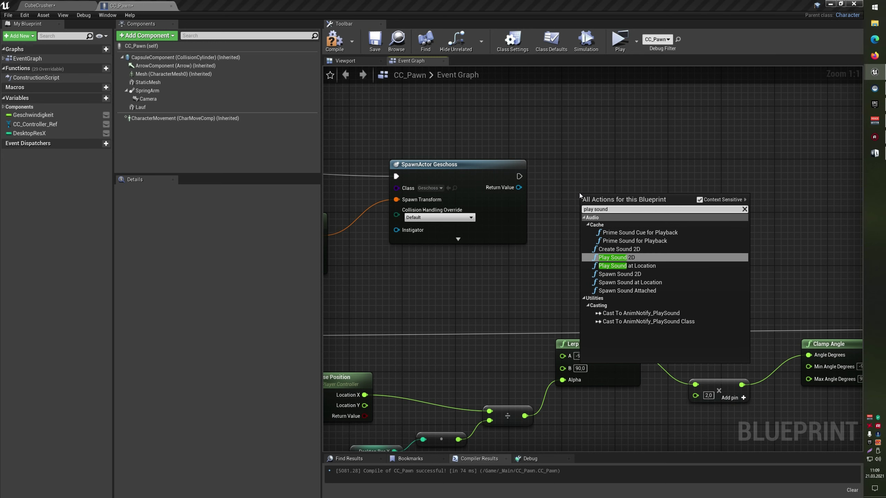
key("Return")
left_click_drag(593, 193, 587, 160)
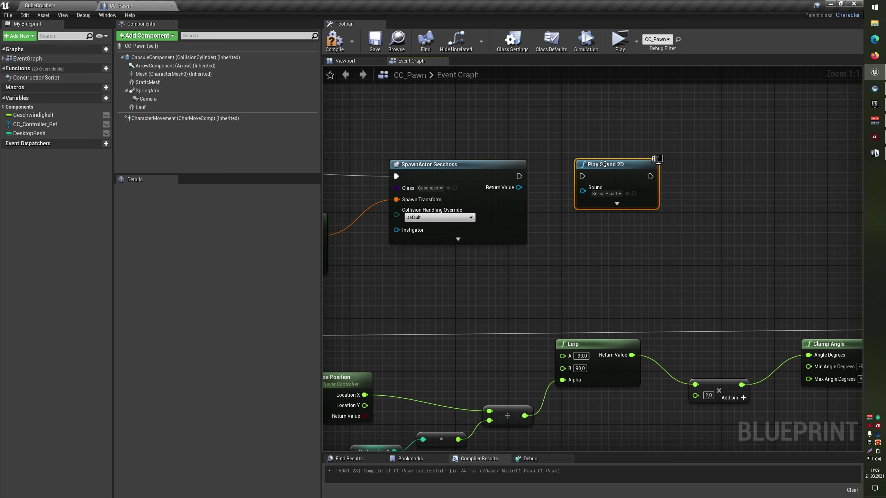
left_click_drag(519, 176, 546, 150)
left_click_drag(581, 178, 582, 177)
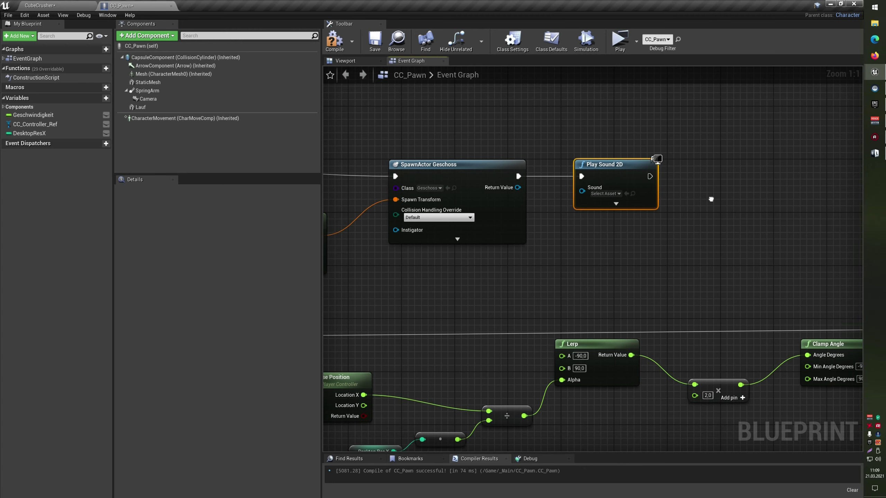
Set Play Sound 2D to play the Fire cue at volume multiplier 0,1 and compile CC_Pawn
right_click(713, 200)
type("play")
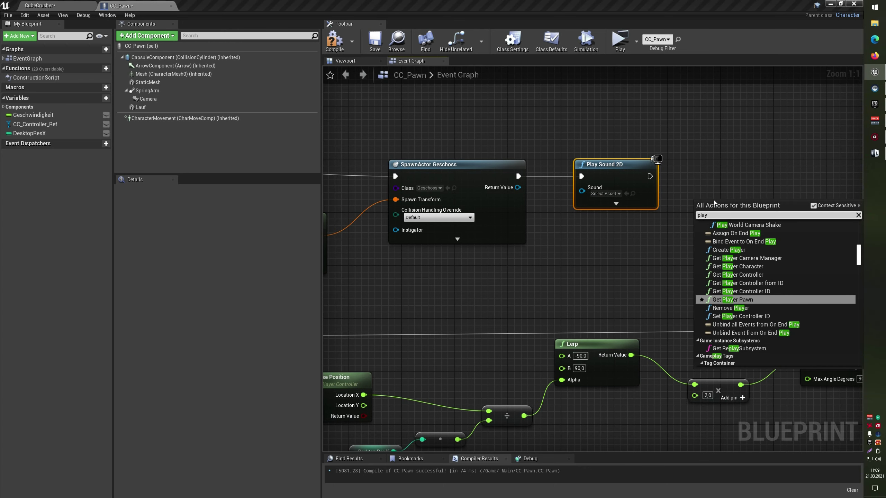
type(" sound")
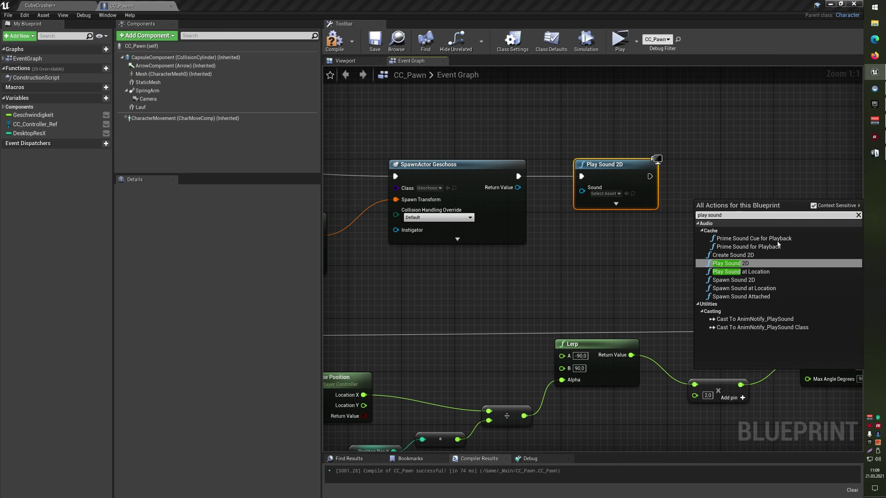
left_click(644, 265)
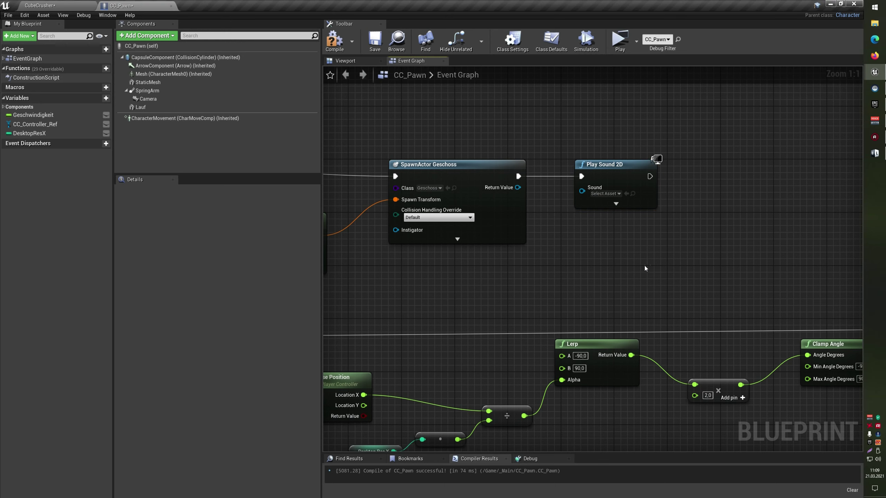
left_click(616, 204)
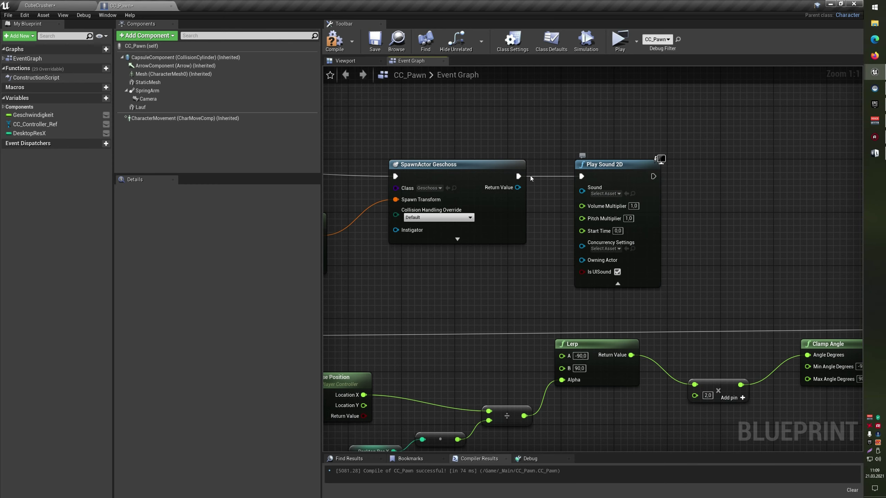
left_click(600, 190)
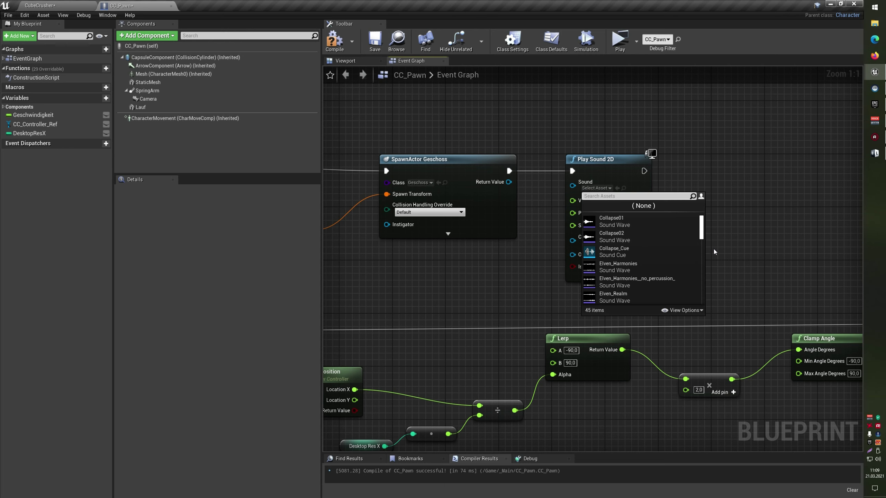
type("Fire")
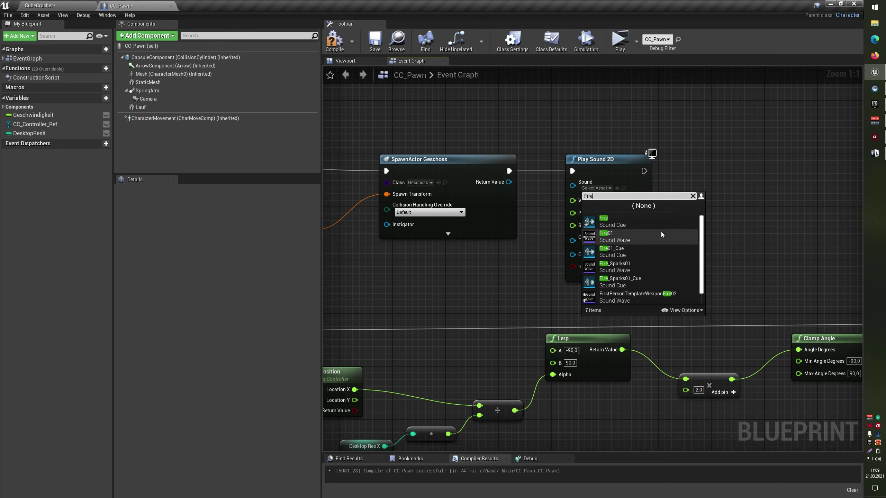
key("Return")
type("1")
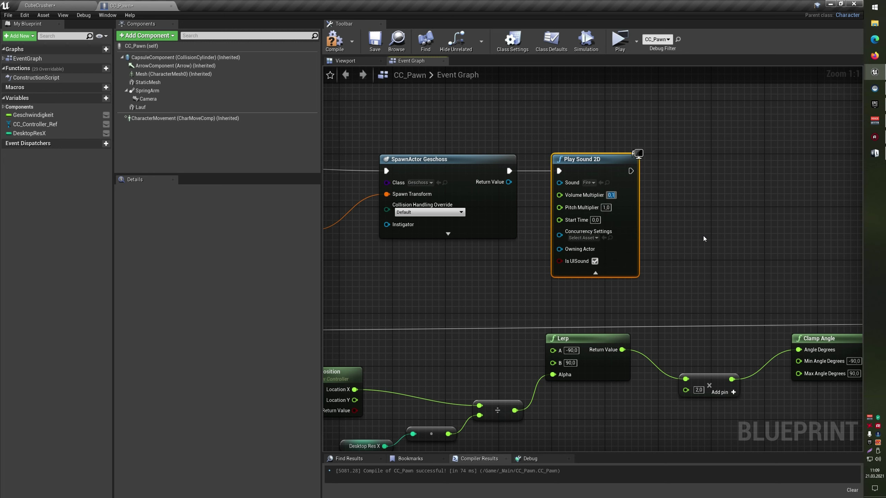
left_click(331, 40)
left_click(624, 45)
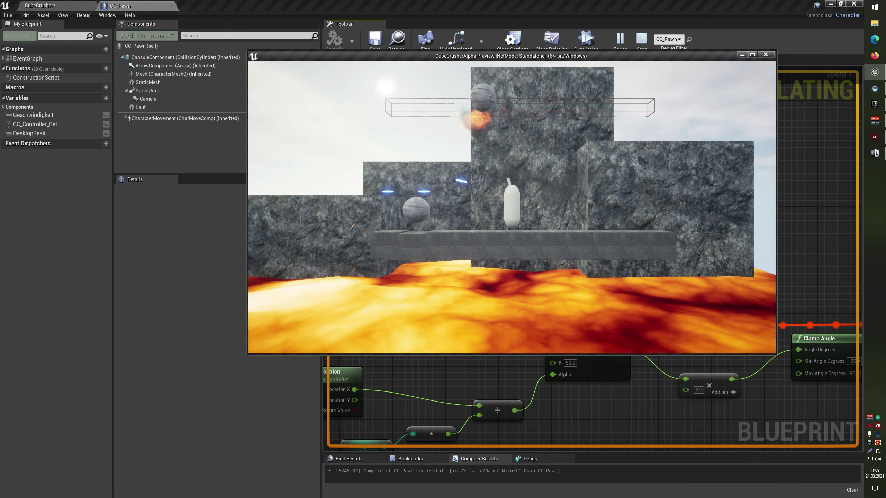
Stop the playtest and return to the CubeCrusher level editor
key("Escape")
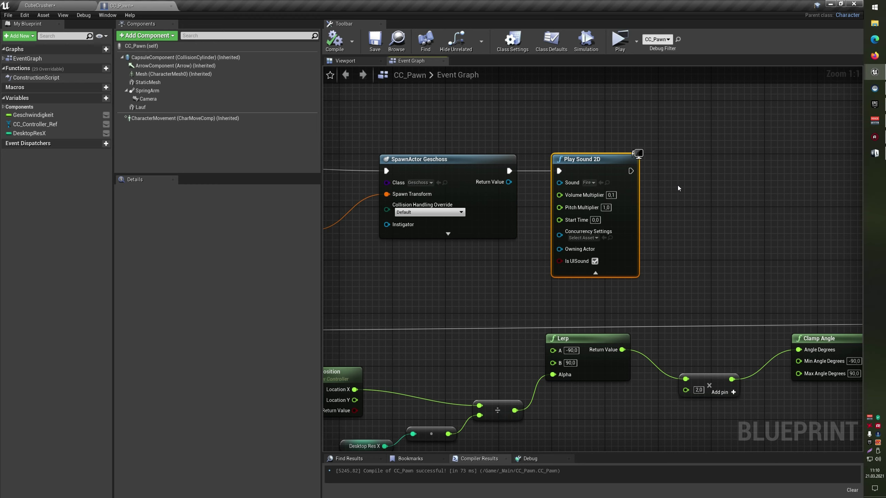
left_click(79, 4)
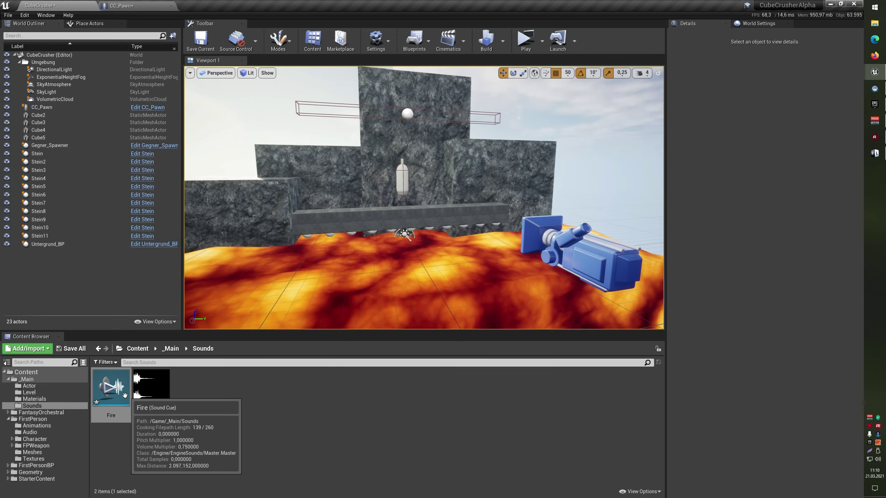
In the Fire cue, insert a Modulator between Wave Player and Output, Volume Min 0,1
left_click(121, 374)
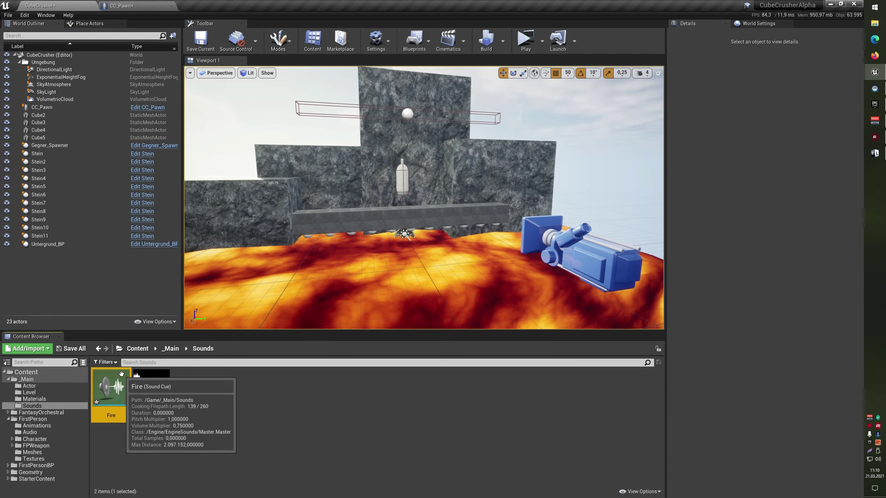
double_click(121, 374)
left_click_drag(416, 288, 287, 293)
right_click_drag(334, 268, 334, 220)
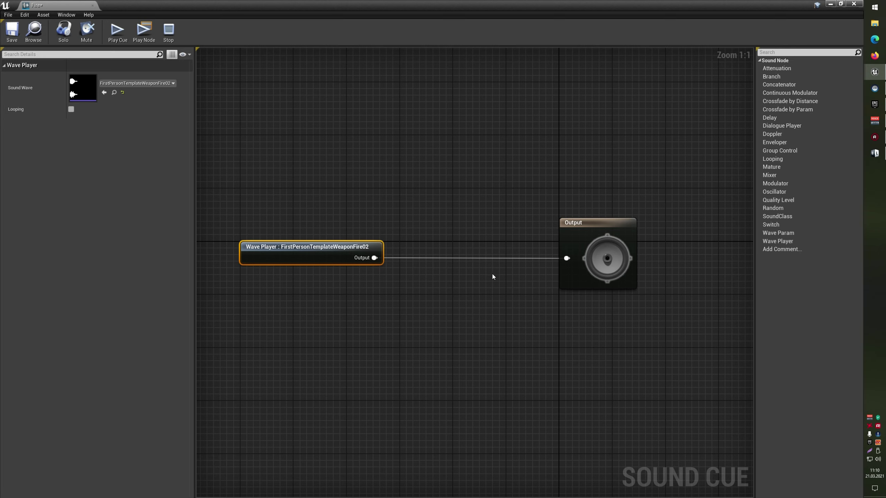
mouse_move(772, 184)
left_mouse_down()
mouse_move(474, 203)
mouse_move(452, 223)
left_mouse_up()
mouse_move(375, 258)
left_mouse_down()
mouse_move(460, 238)
mouse_move(562, 248)
mouse_move(568, 259)
left_mouse_up()
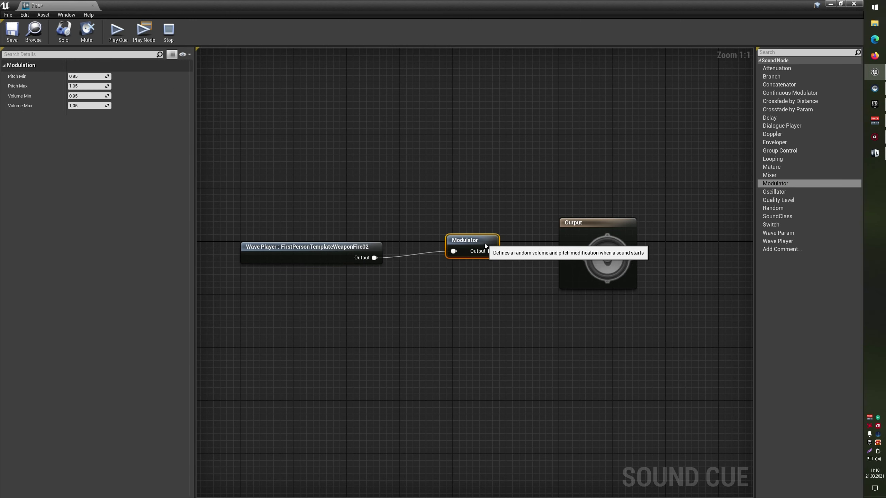
left_click_drag(484, 244, 483, 250)
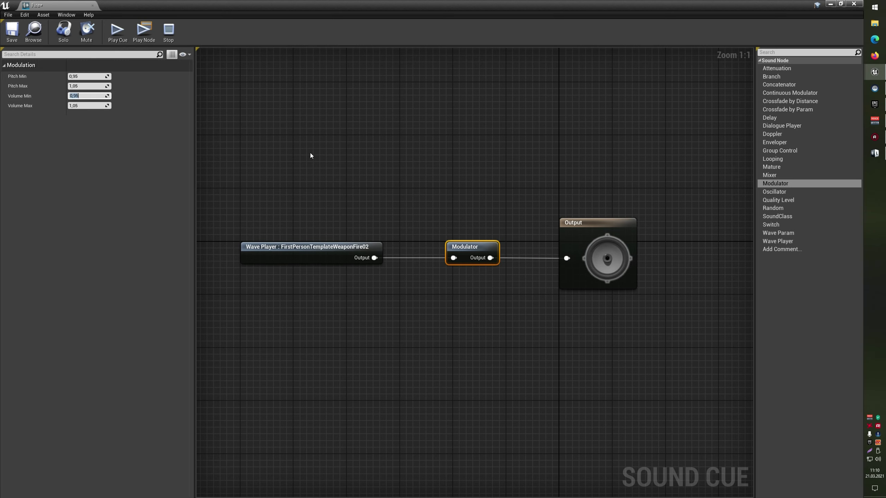
type("0,1")
key("Tab")
key("Tab")
Try Modulator pitch 0,5 to 1,5 and preview the Fire cue
left_click_drag(325, 163, 343, 336)
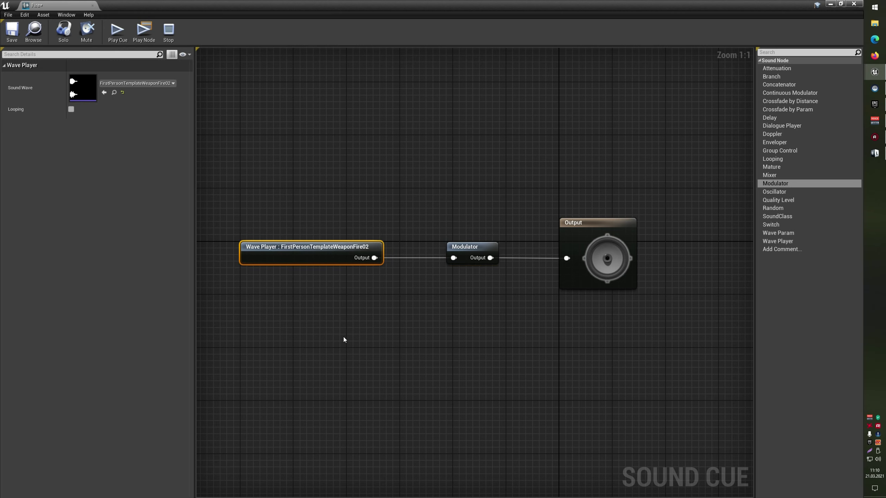
mouse_move(324, 203)
left_mouse_down()
mouse_move(306, 173)
mouse_move(309, 341)
left_mouse_up()
left_click(468, 248)
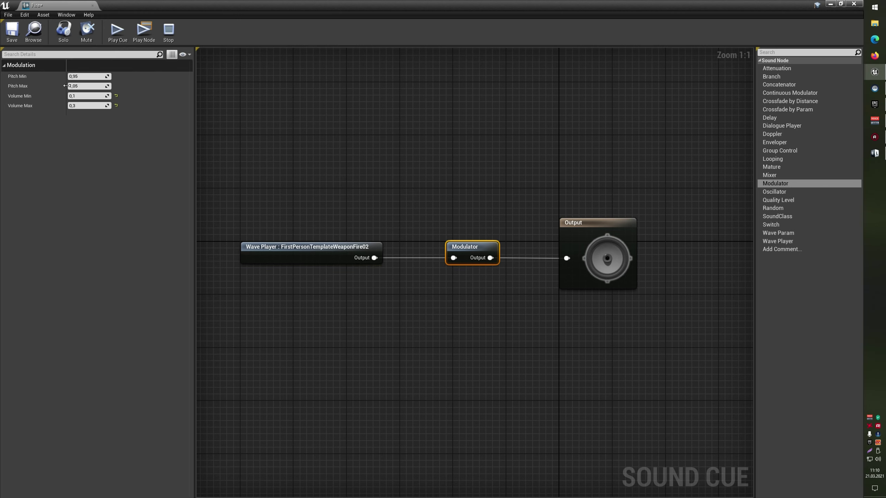
left_click(88, 77)
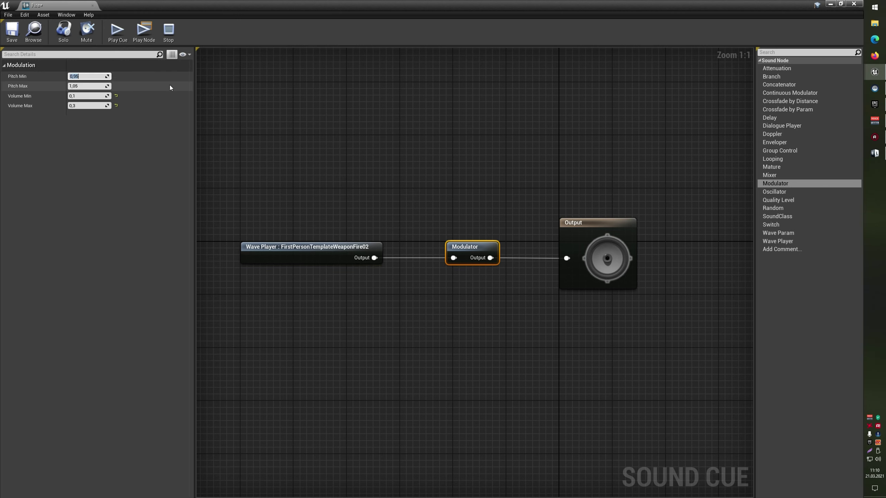
type("0,5")
key("Tab")
type("0,")
type("1,5")
key("Return")
left_click(119, 32)
left_click(119, 32)
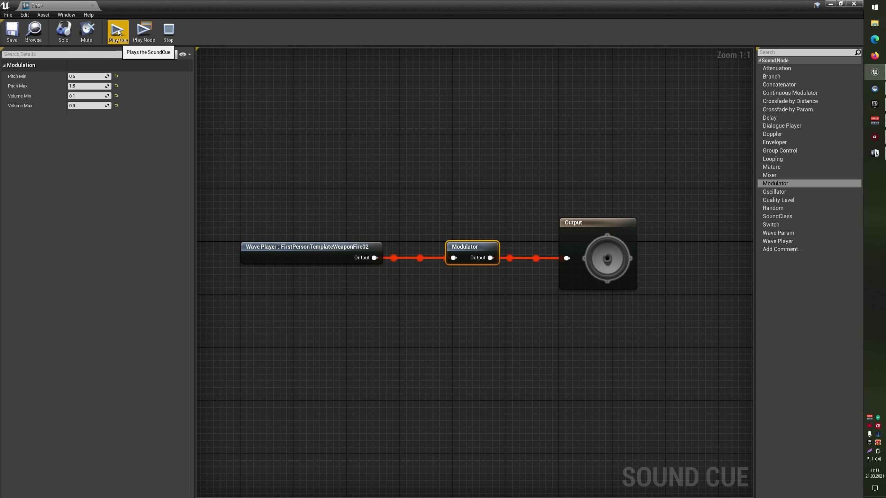
Change Modulator pitch to 0,9–1,1 and preview the Fire cue several times
left_click(87, 77)
type("0,9")
key("Tab")
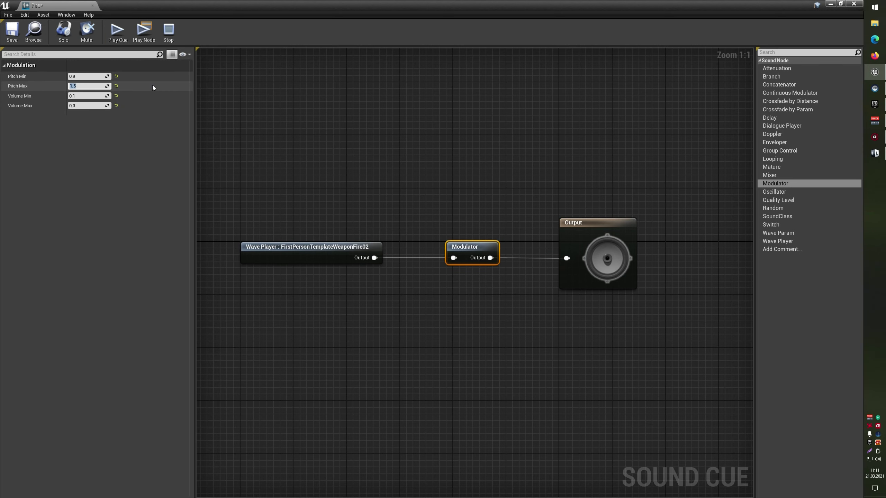
type("1,")
key("Return")
left_click(118, 34)
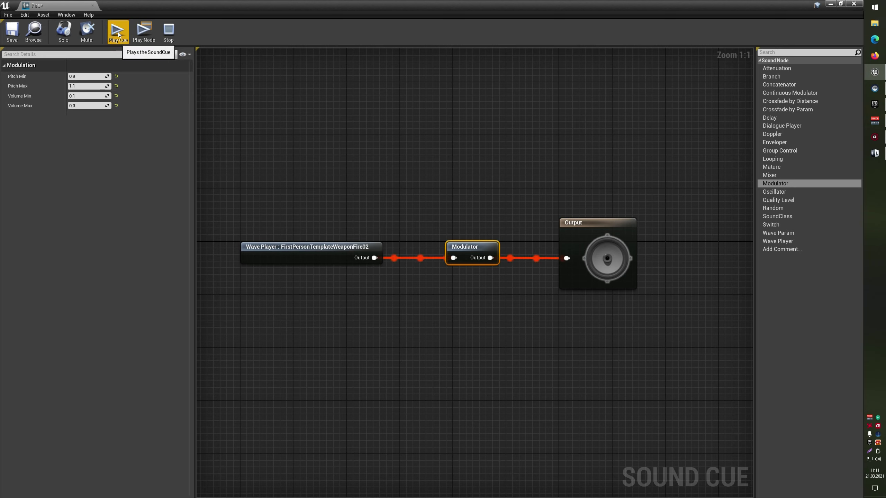
left_click(118, 34)
left_click(118, 33)
Set Modulator volume to 0,1 for min and max, then save and close the Fire cue
left_click(88, 95)
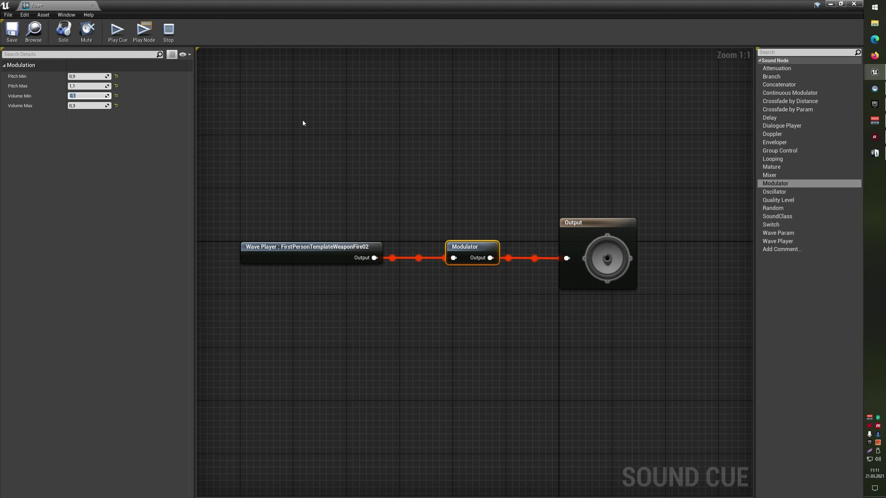
type("1")
key("Tab")
type("0,1")
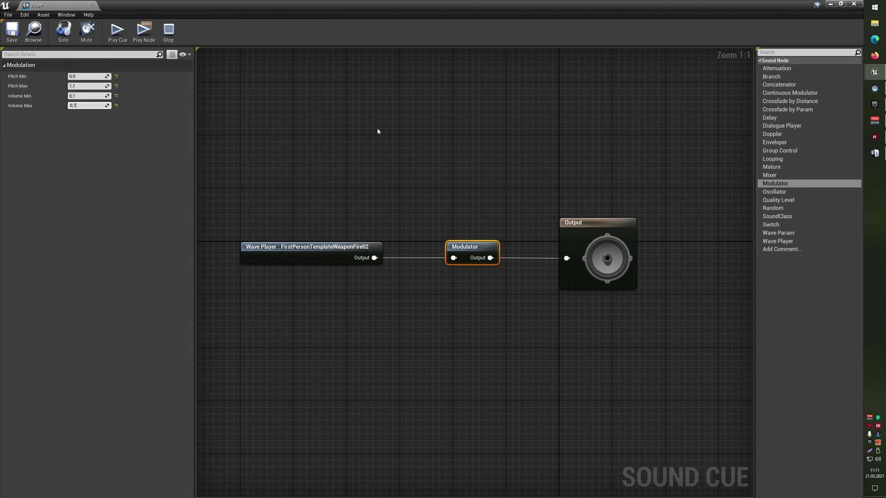
left_click(118, 34)
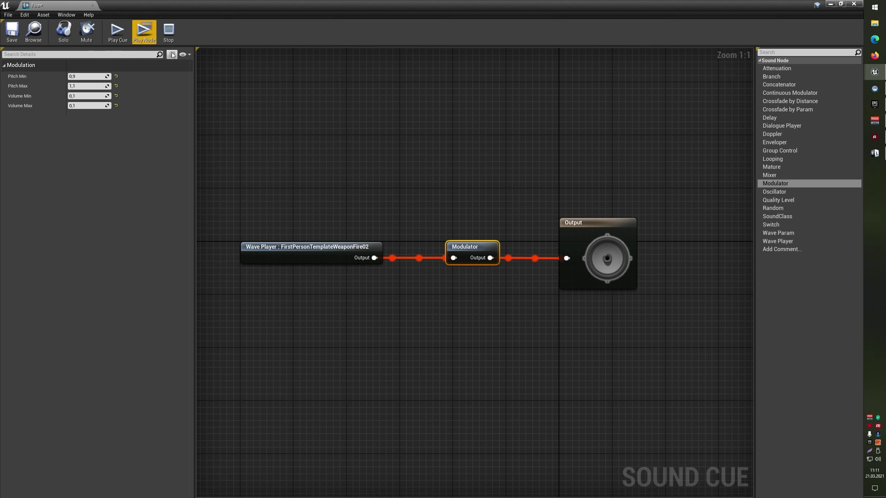
left_click(11, 32)
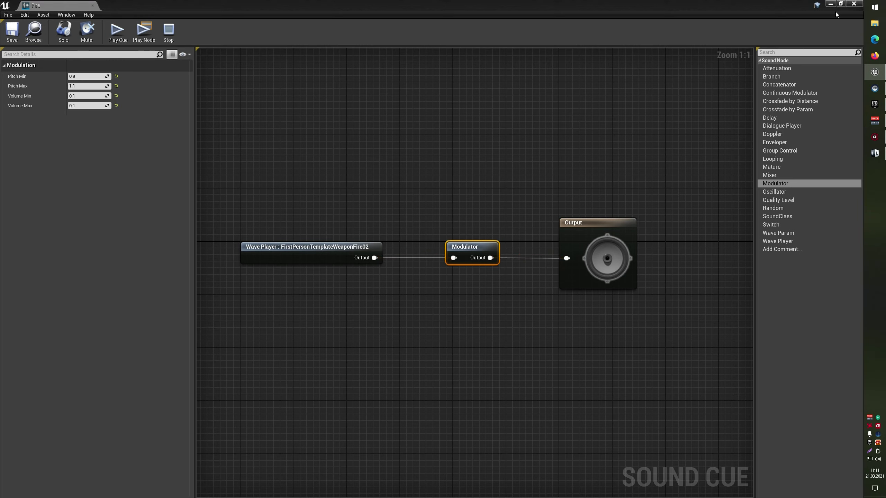
left_click(854, 4)
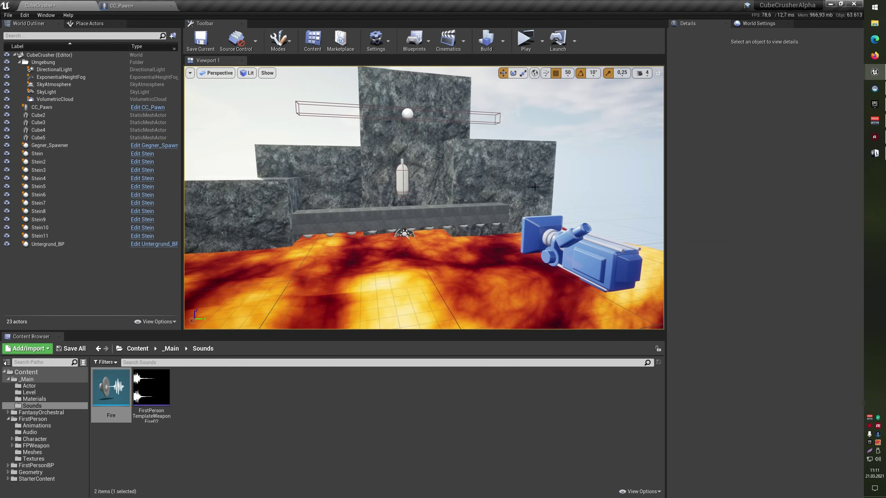
left_click(519, 50)
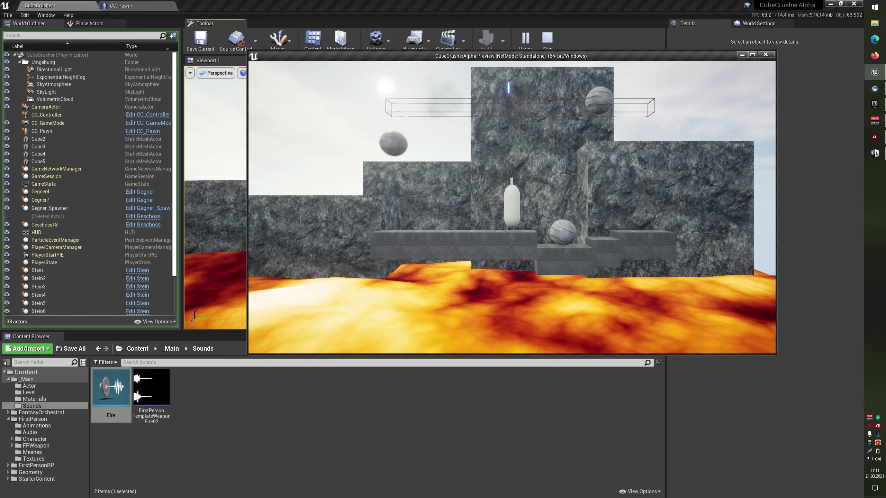
key("Escape")
left_click(121, 5)
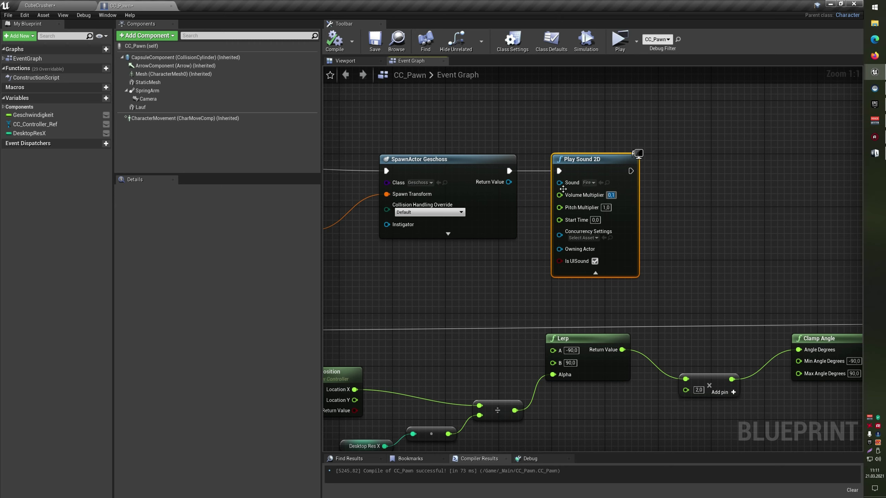
left_click_drag(563, 110, 640, 228)
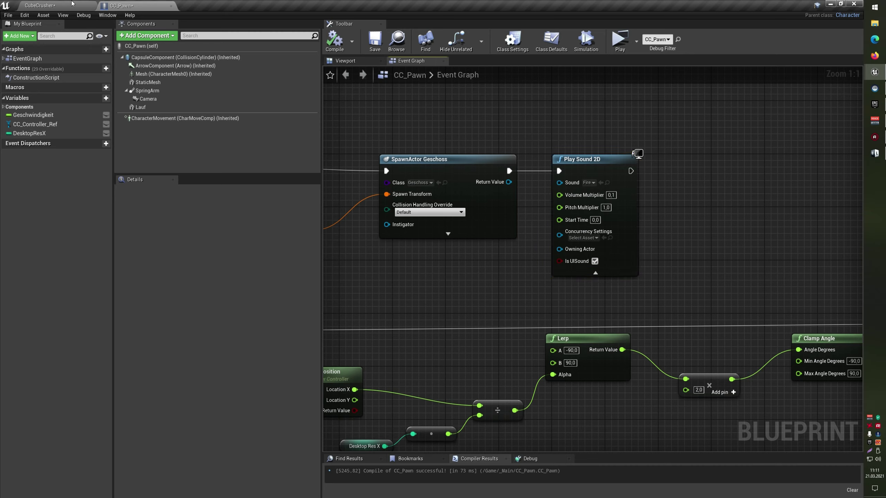
left_click(39, 5)
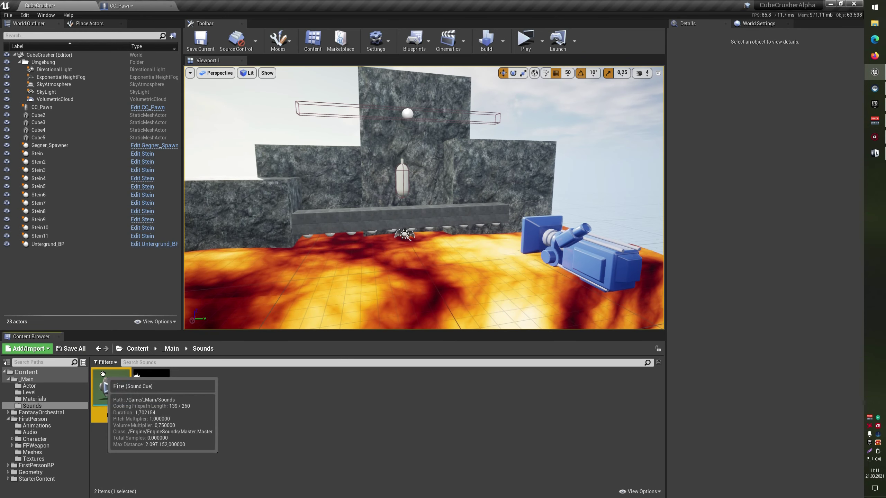
Delete the Modulator from the Fire cue and wire Wave Player directly to Output
double_click(111, 387)
left_click(544, 292)
key("Delete")
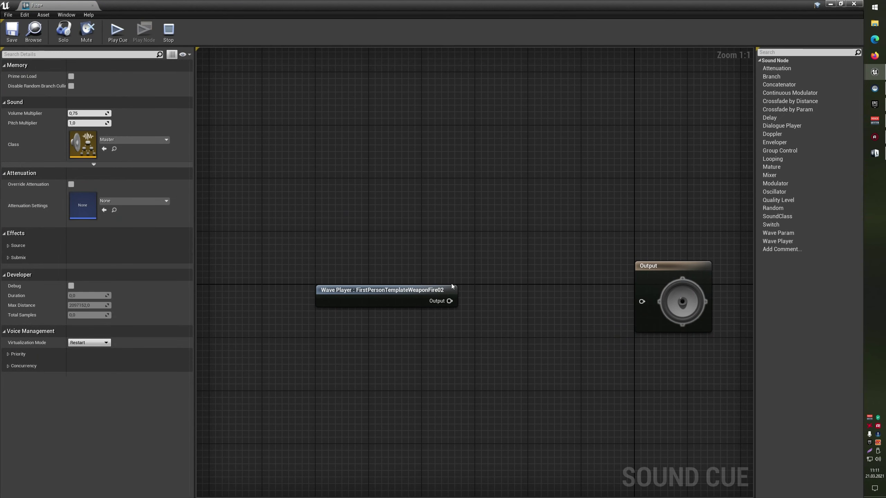
left_click_drag(449, 300, 654, 303)
left_click_drag(401, 290, 460, 290)
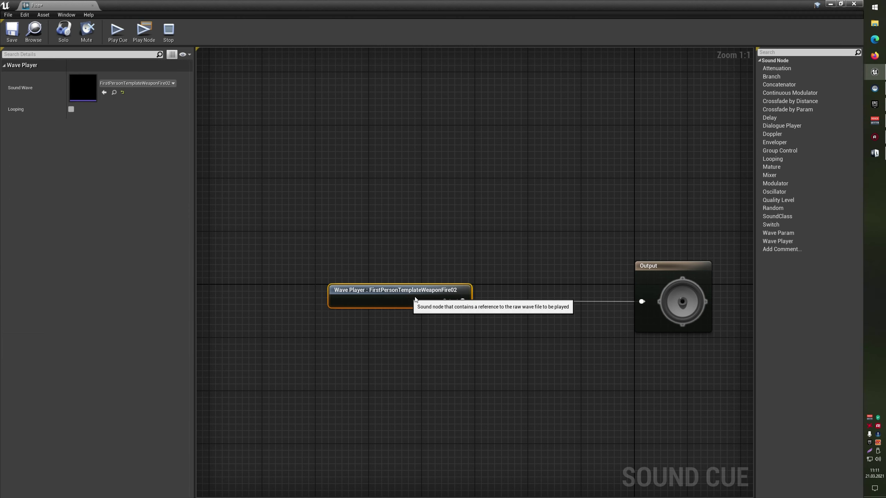
Save the Fire cue, close its editor, and run a quick playtest
left_click(11, 31)
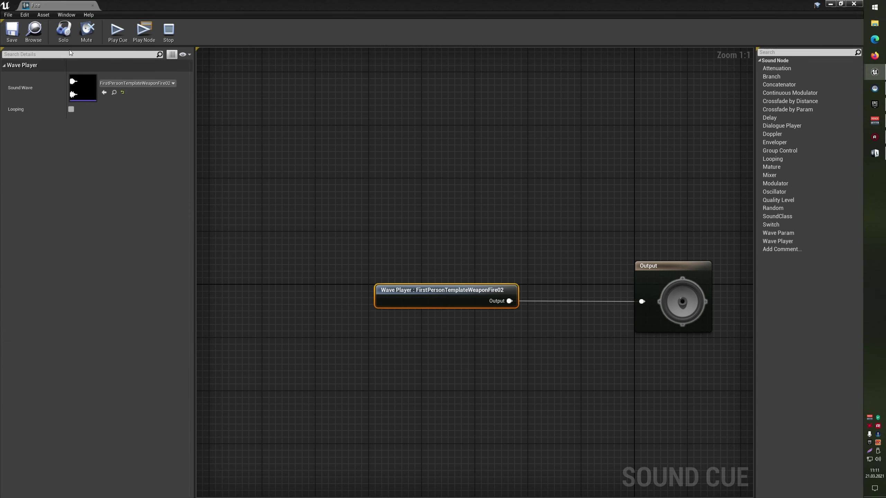
left_click(853, 5)
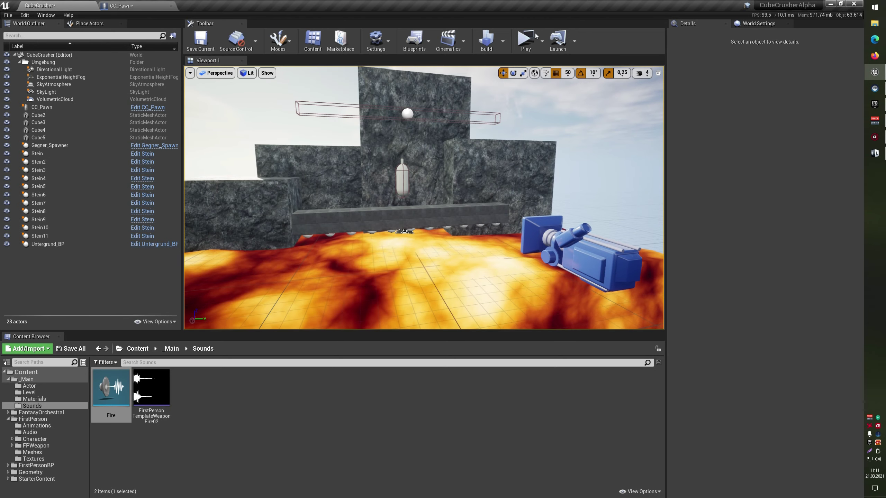
left_click(524, 37)
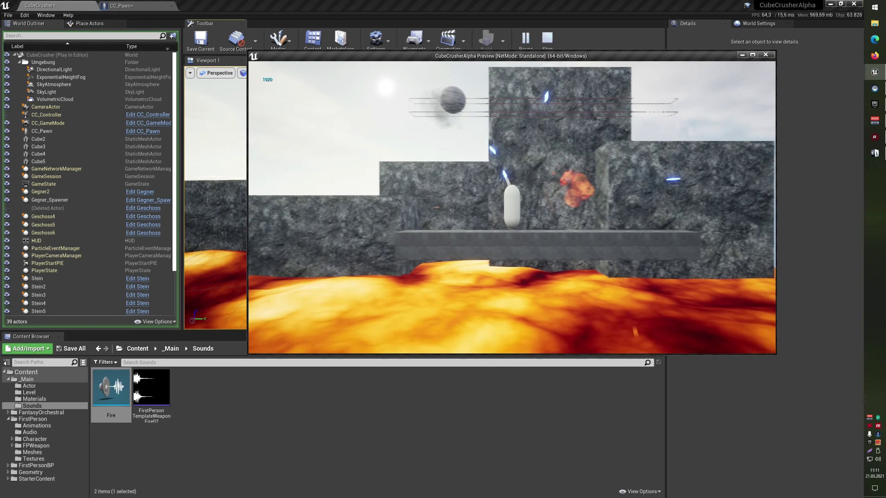
key("Escape")
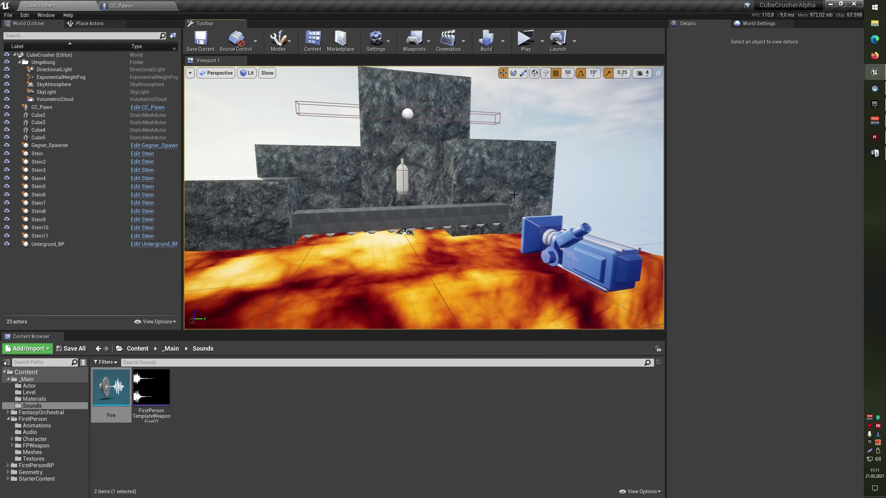
Deselect Fire, collapse the FirstPerson folder, and show the _Main folder's contents
left_click(355, 435)
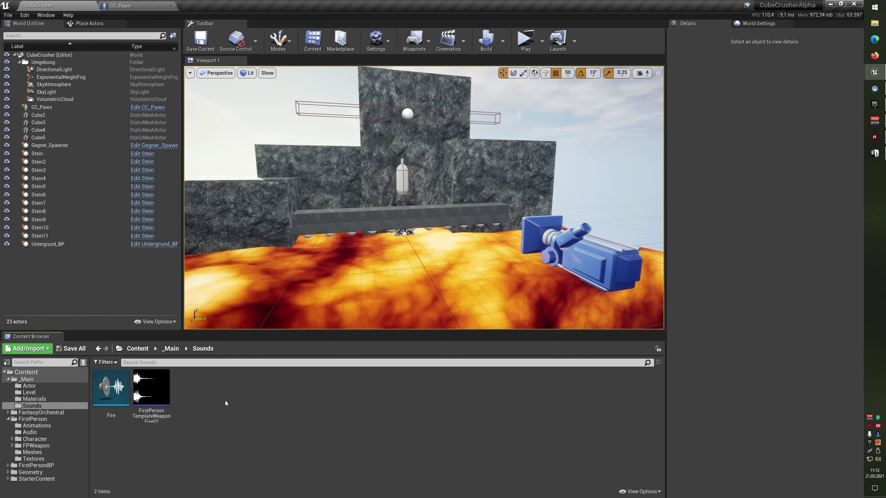
left_click(8, 419)
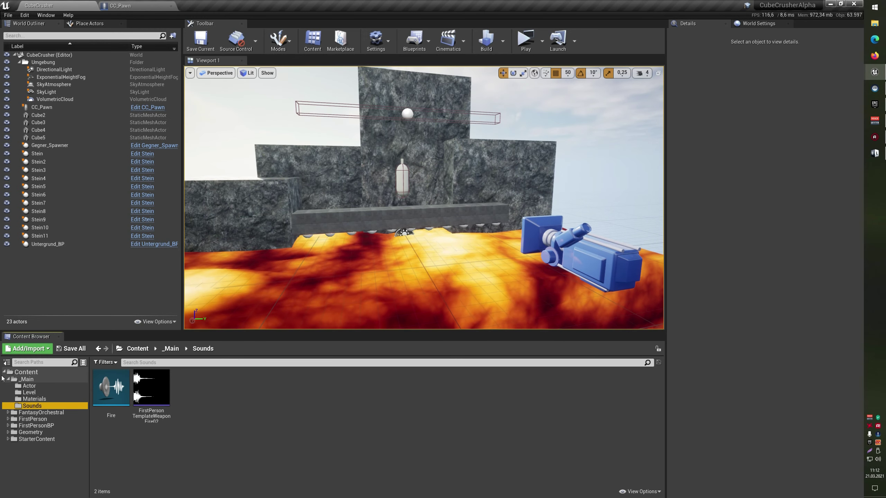
left_click(9, 385)
left_click(8, 379)
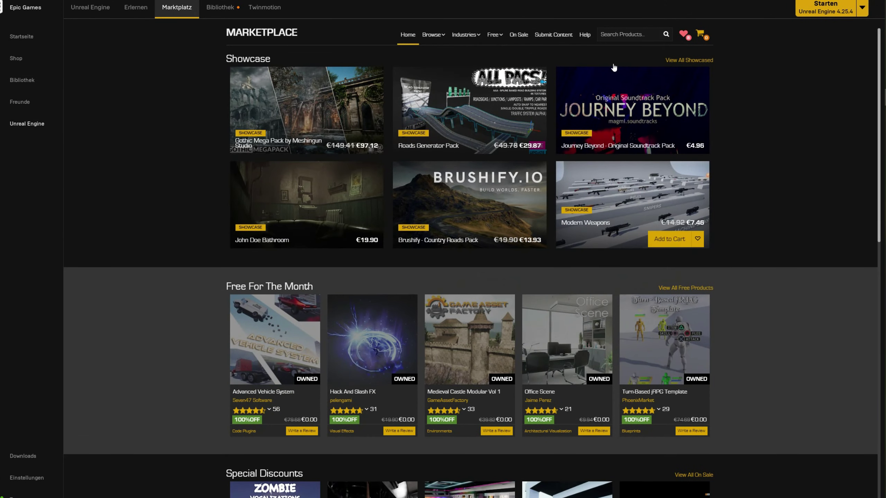
mouse_move(504, 32)
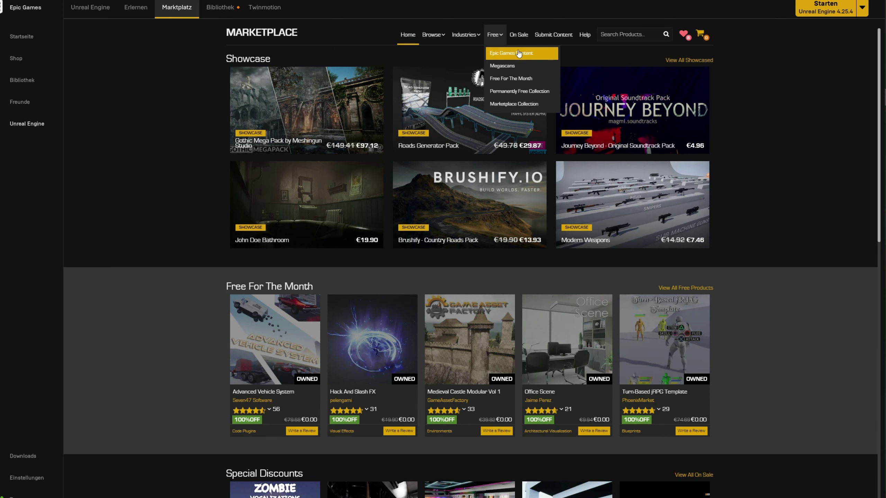
Browse the Permanently Free Collection across its pages, then switch to the Bibliothek (Library)
left_click(528, 93)
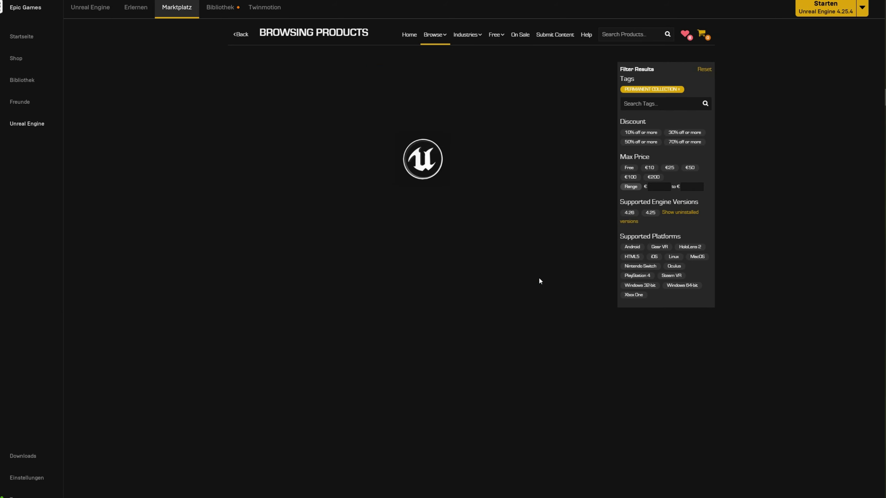
scroll(634, 307, "down", 5)
scroll(597, 461, "down", 5)
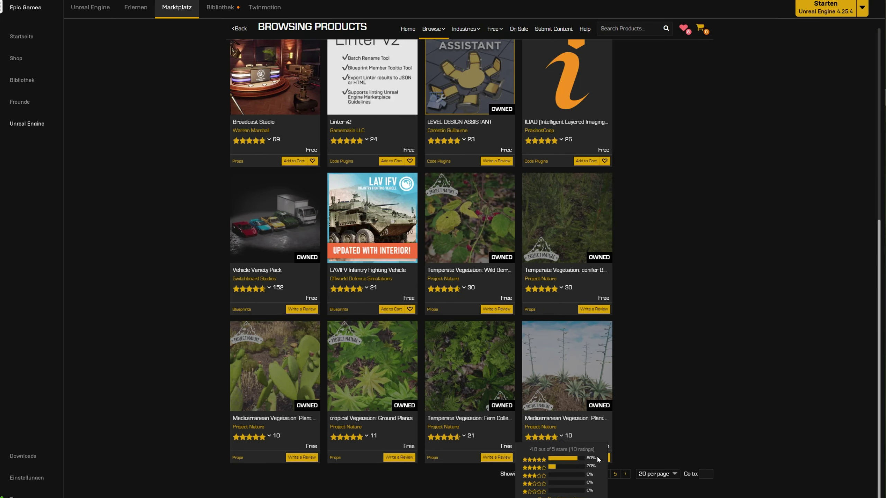
scroll(649, 438, "up", 1)
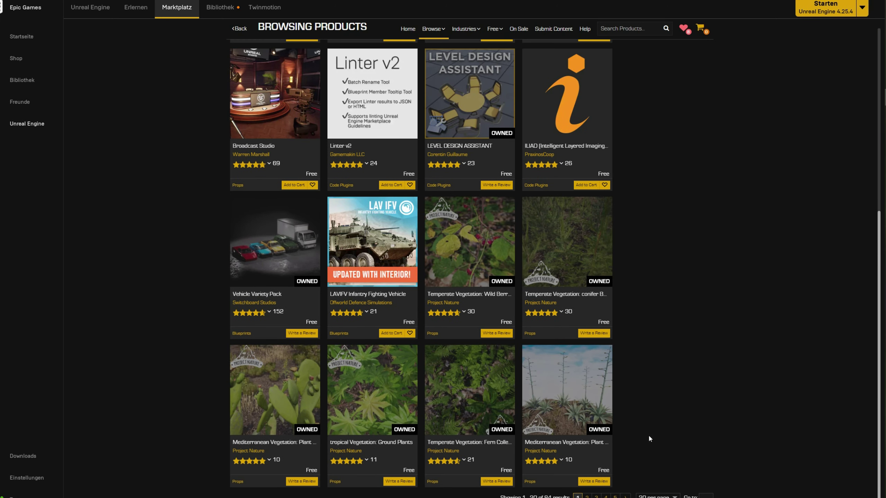
left_click(626, 495)
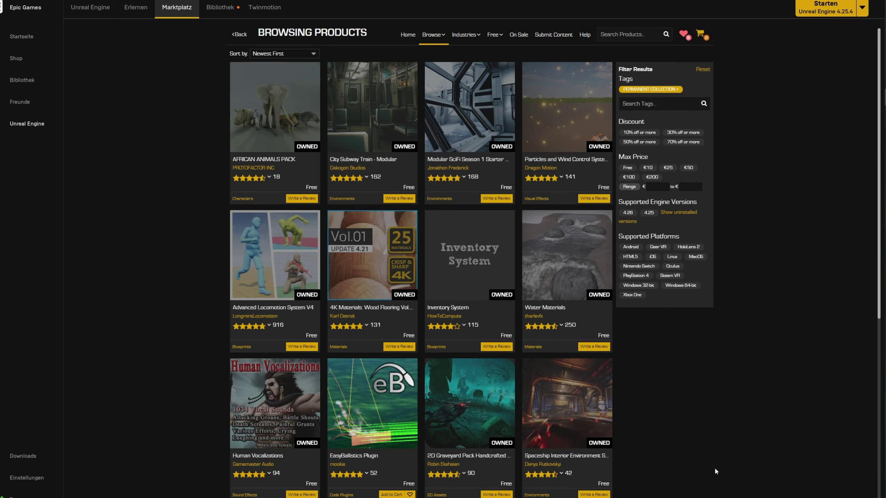
scroll(714, 471, "down", 5)
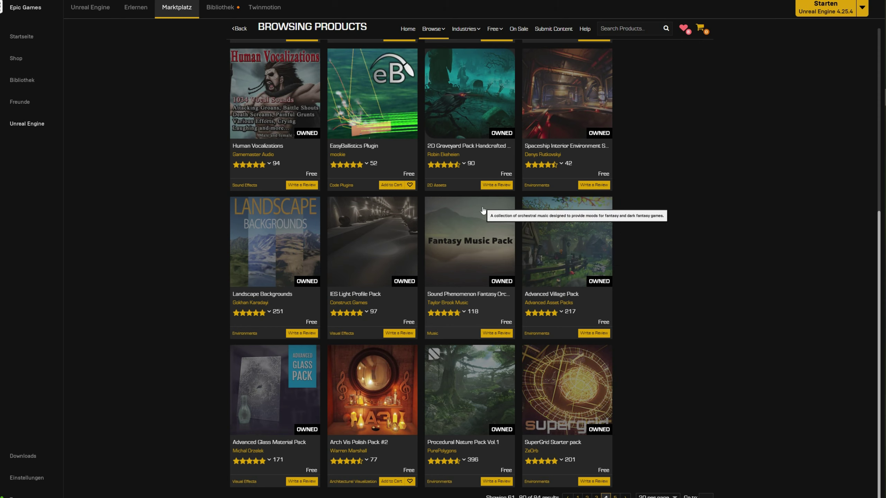
left_click(220, 7)
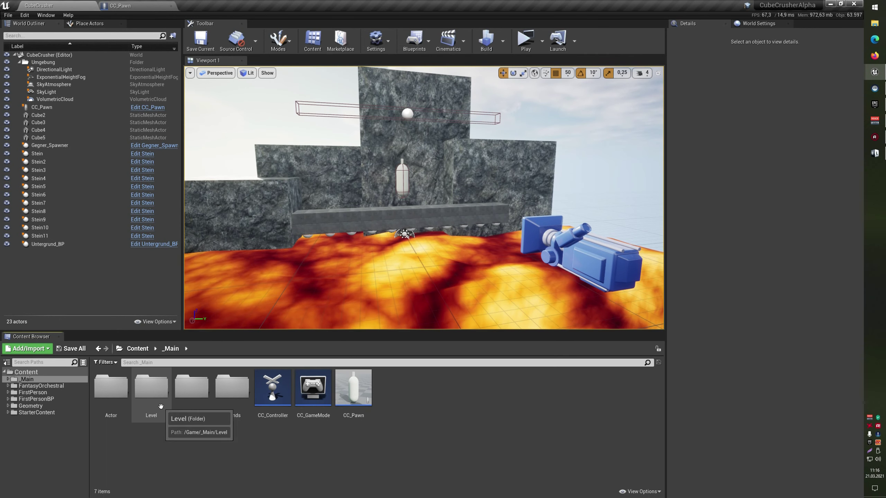
left_click(54, 385)
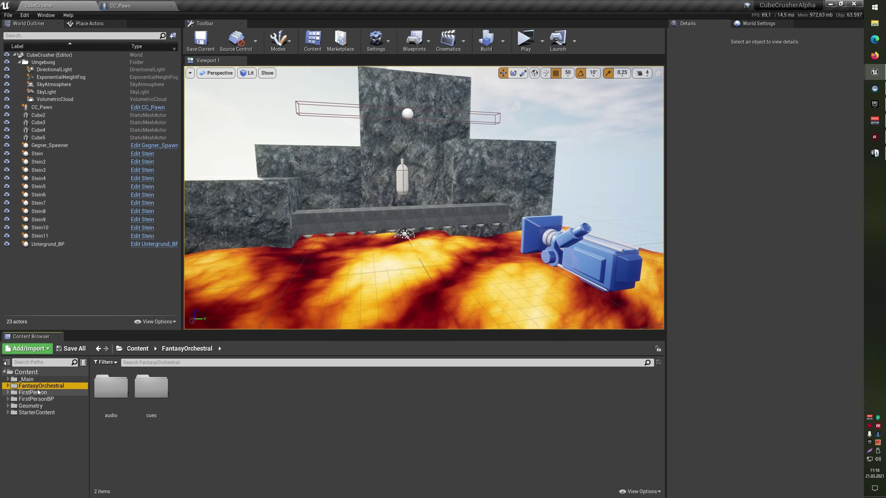
left_click(7, 385)
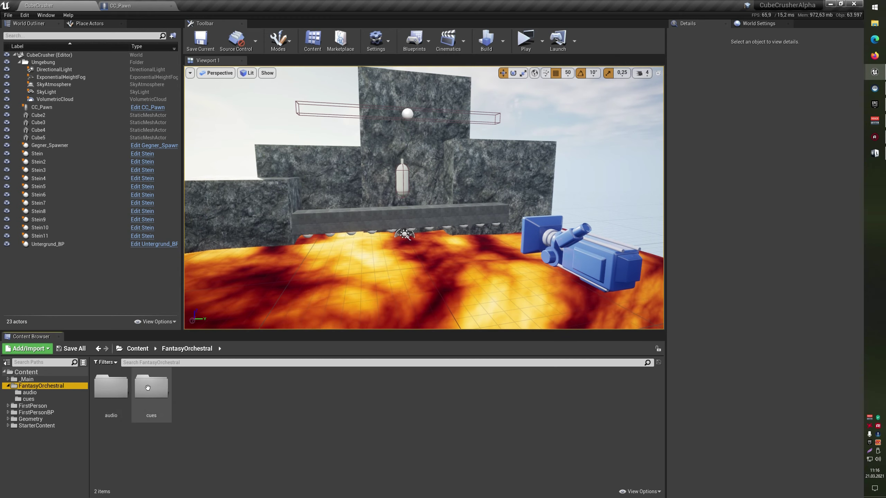
double_click(111, 387)
key("alt+Left")
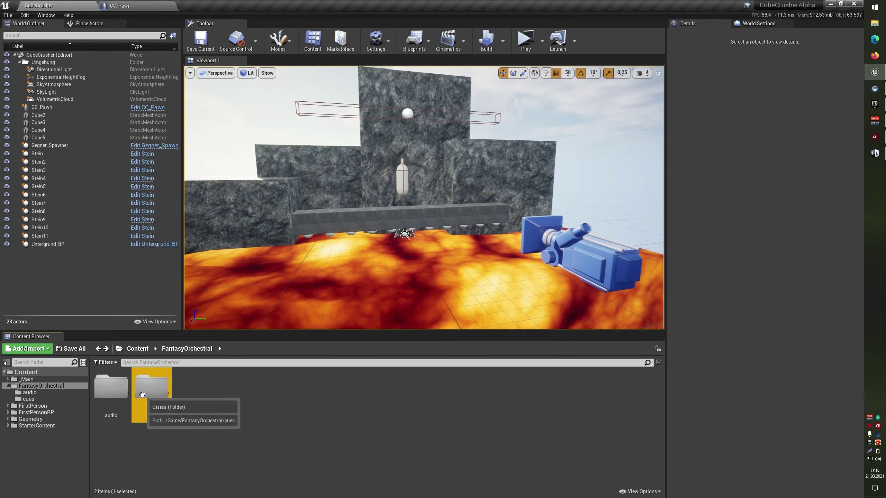
double_click(150, 387)
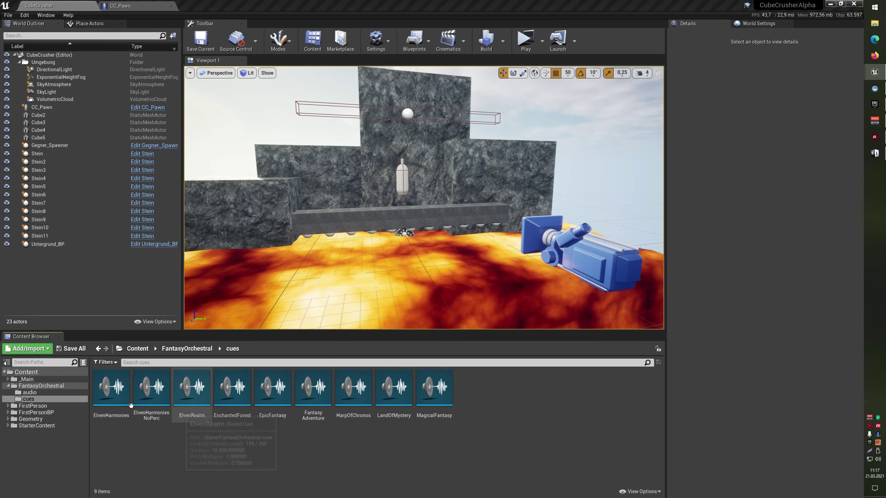
left_click(9, 380)
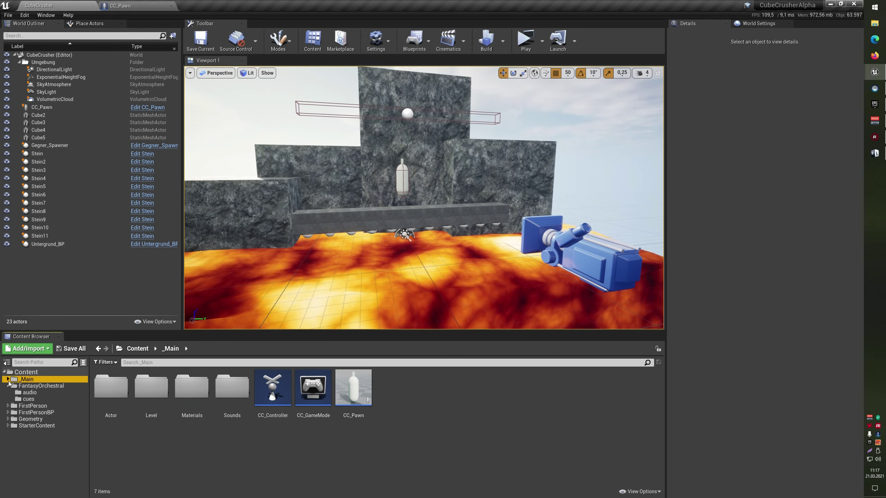
Create a new folder named Music inside _Main
left_click(8, 380)
right_click(451, 420)
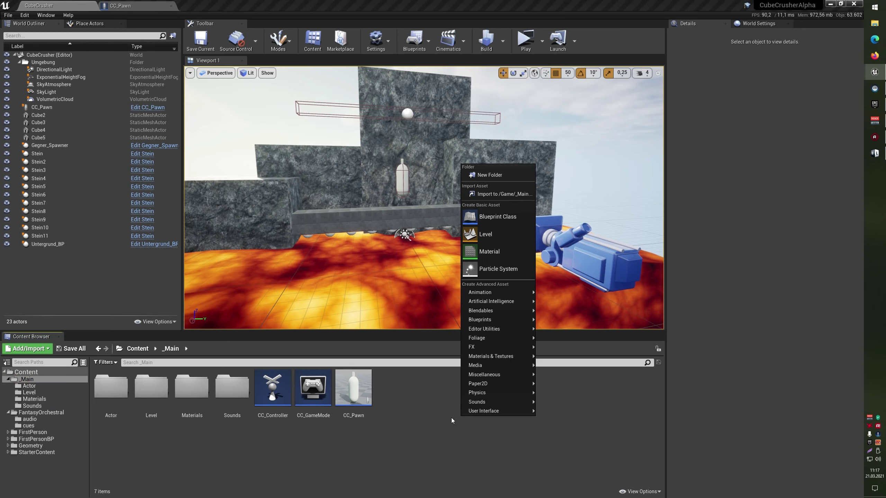
left_click(501, 174)
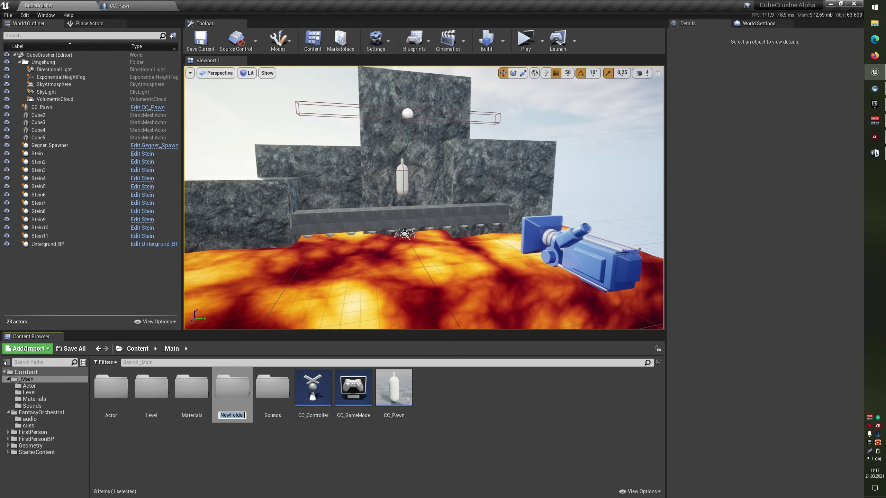
type("Music")
key("Return")
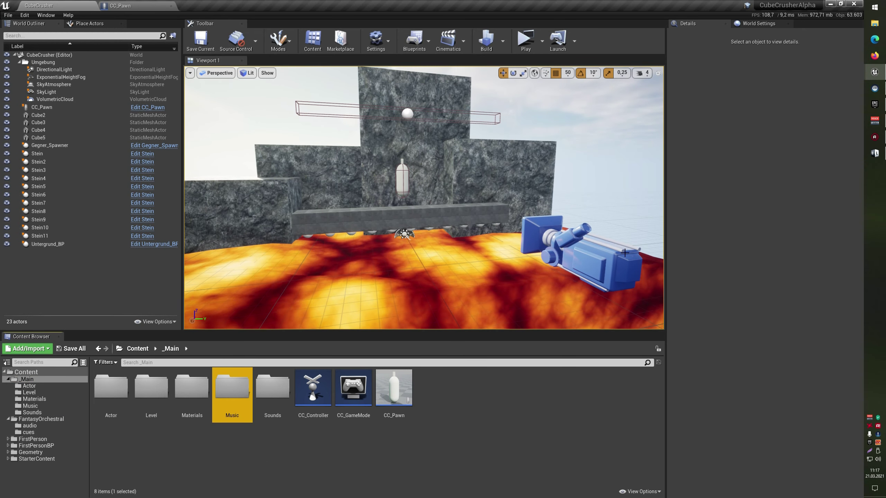
Copy the MagicalFantasy sound cue from FantasyOrchestral into the Music folder
left_click(51, 432)
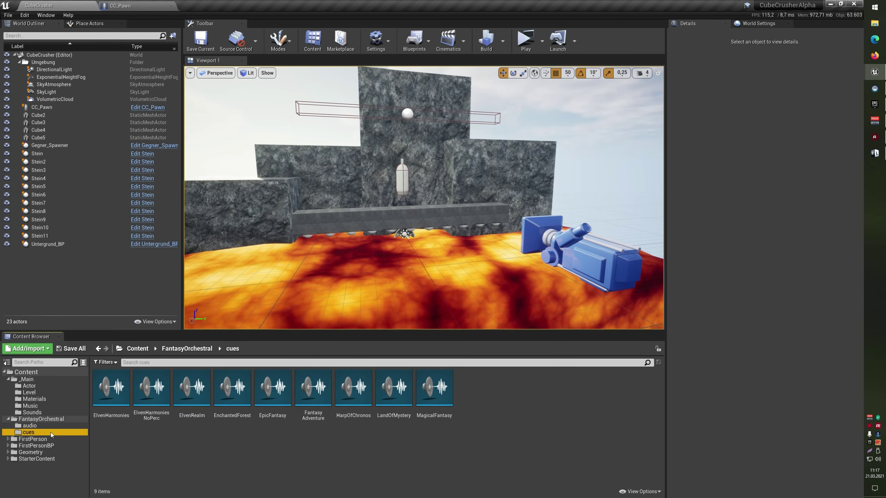
left_click_drag(433, 389, 47, 407)
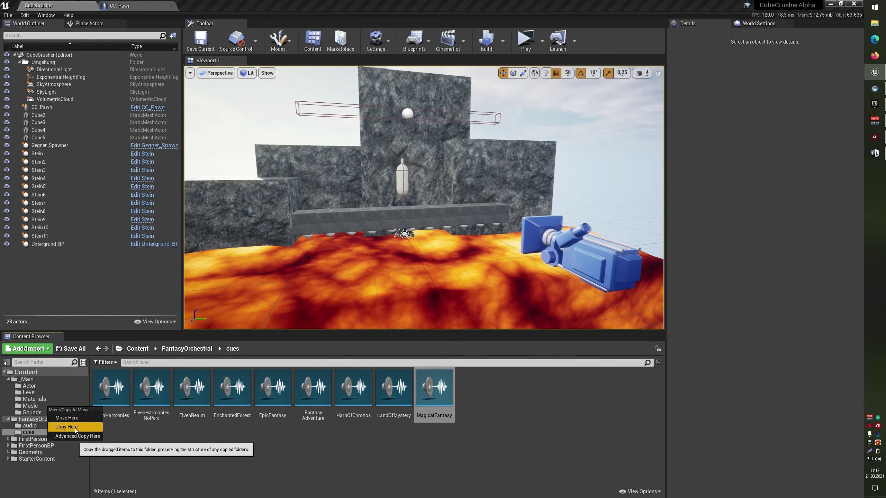
left_click(75, 427)
left_click(53, 405)
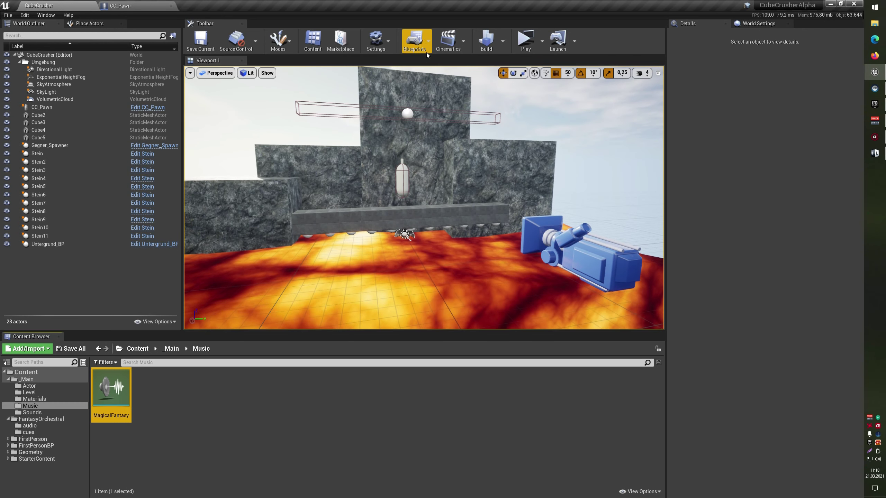
left_click(418, 44)
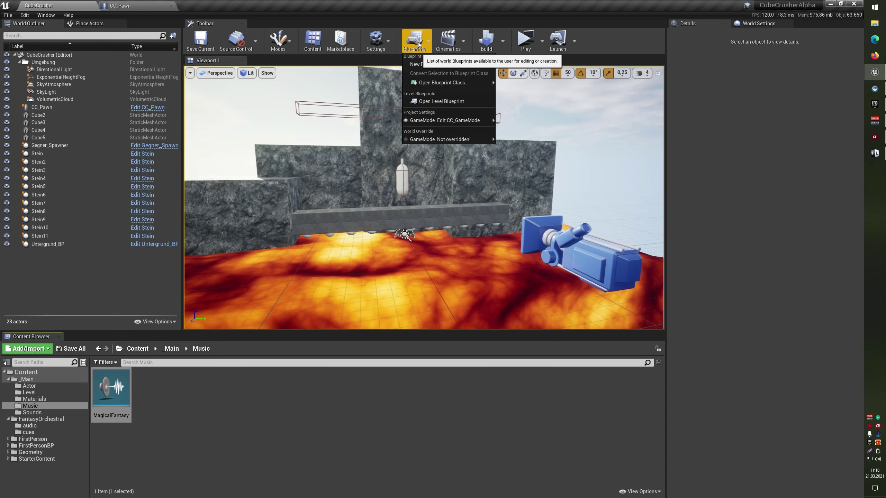
Open the level blueprint and delete the unused Event Tick node
left_click(439, 102)
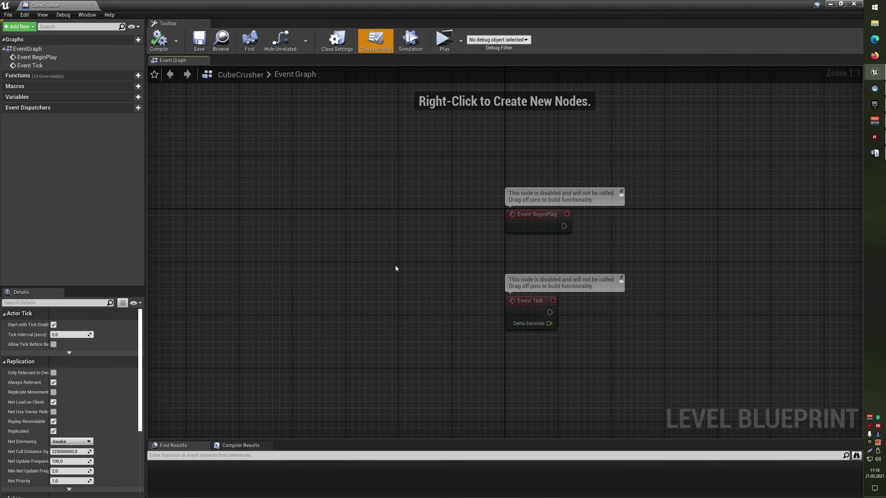
left_click(530, 301)
key("Delete")
right_click_drag(637, 344, 409, 331)
Add a Play Sound 2D node and connect it to Event BeginPlay
right_click(451, 217)
type("play sound")
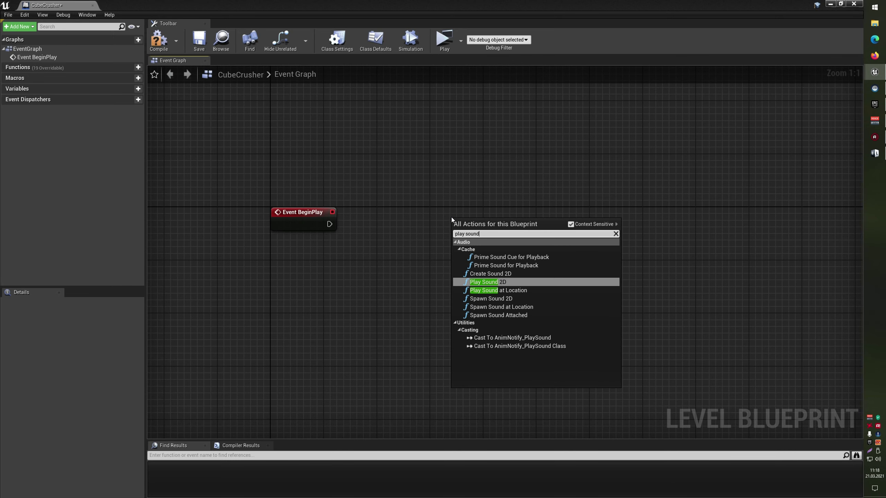
key("Down")
key("Up")
key("Return")
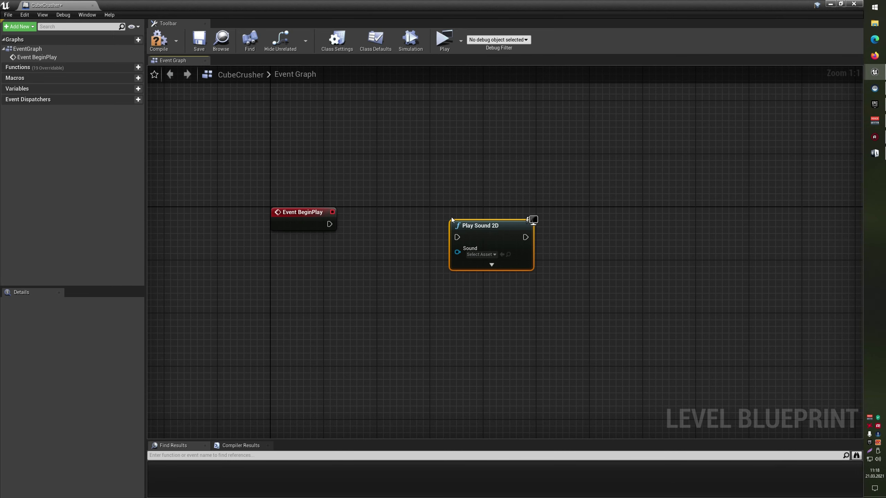
mouse_move(329, 224)
left_mouse_down()
mouse_move(457, 237)
mouse_move(459, 220)
left_mouse_up()
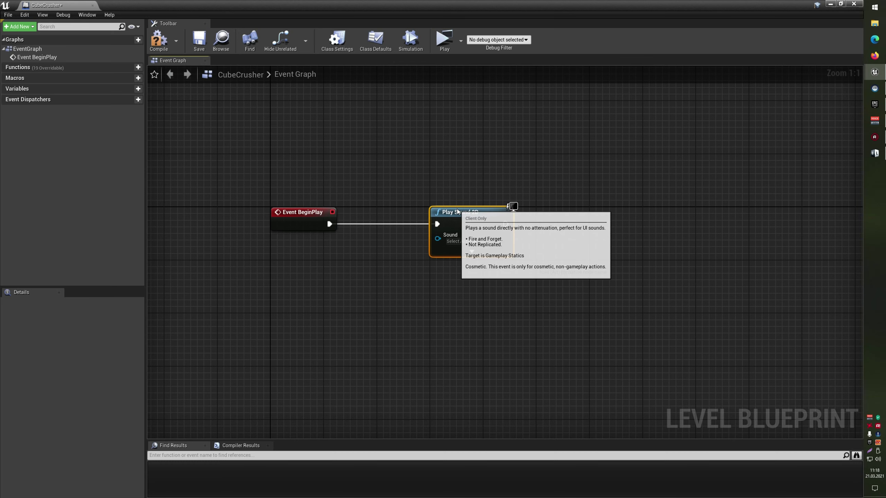
Assign MagicalFantasy to the Sound input and set Volume Multiplier to 0,01
left_click(473, 253)
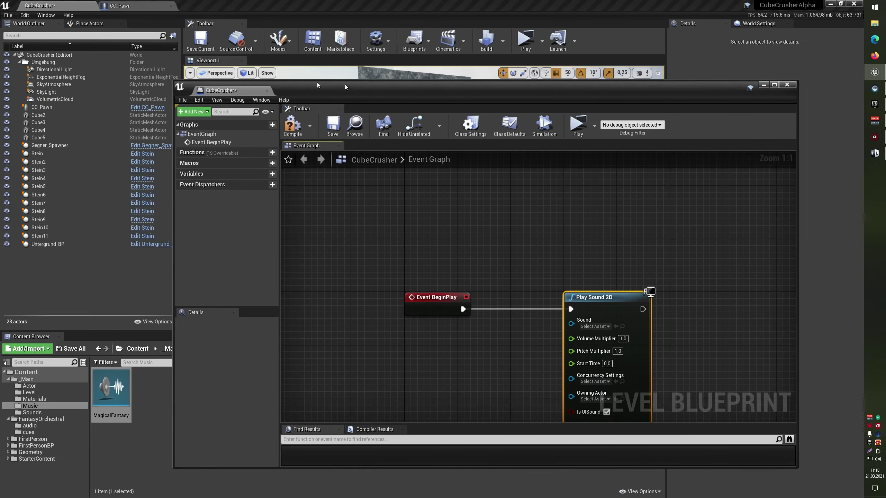
left_click_drag(128, 5, 418, 63)
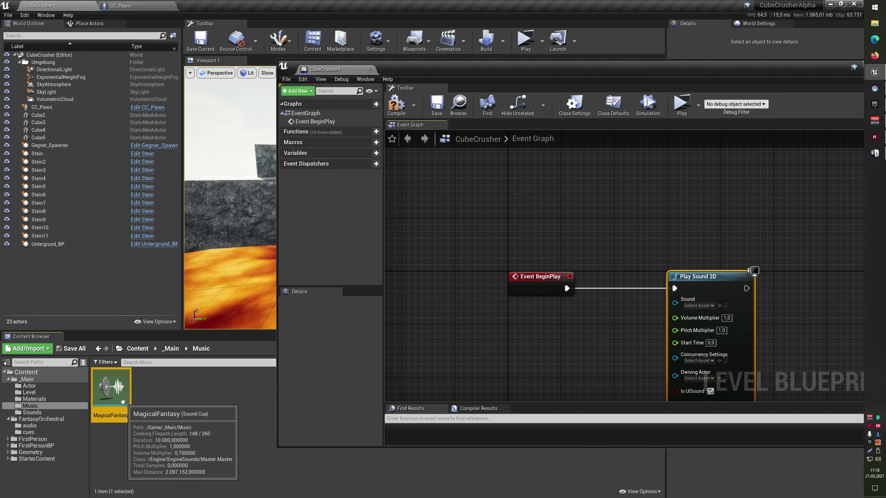
left_click_drag(123, 402, 698, 306)
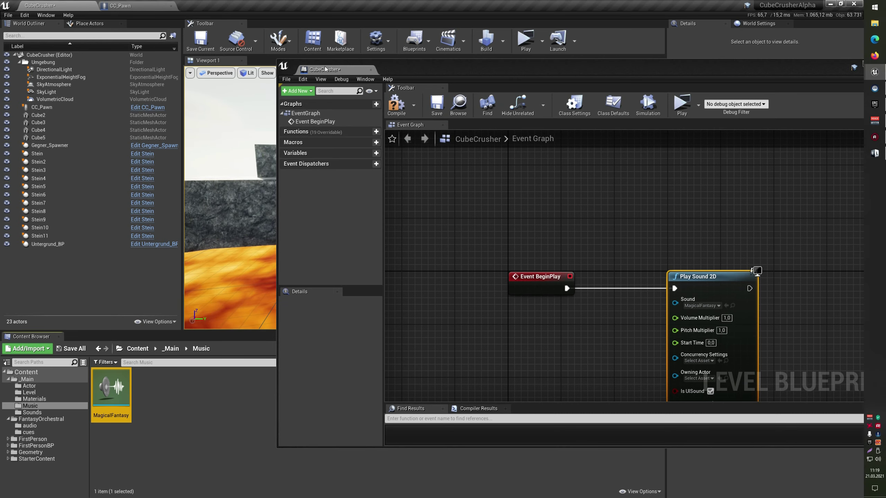
left_click_drag(325, 69, 239, 3)
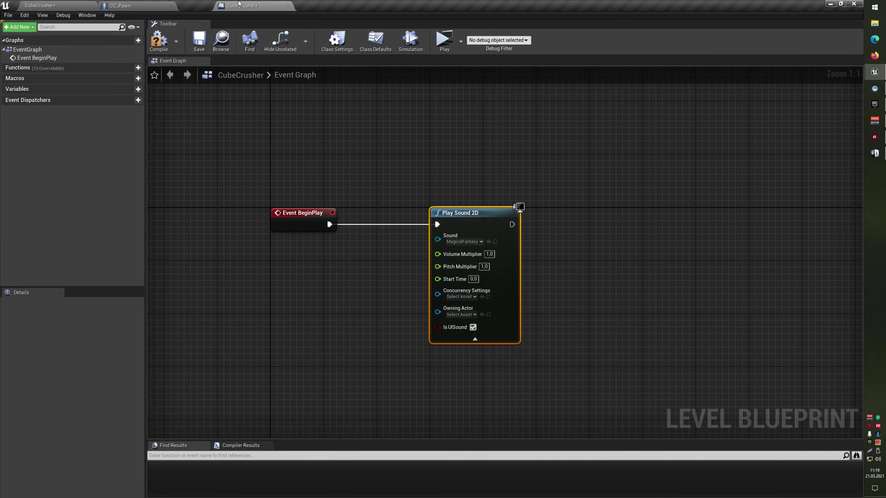
left_click(489, 254)
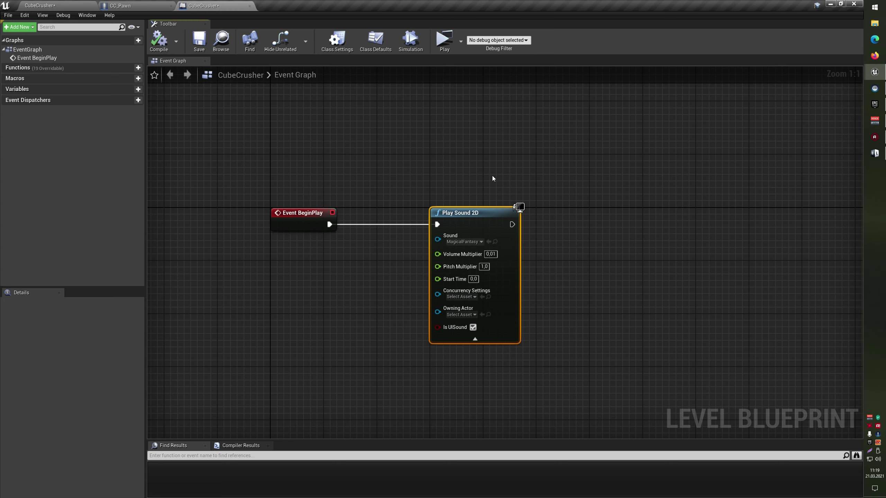
scroll(467, 181, "down", 3)
Playtest the music twice, change Volume Multiplier to 0,3, then play again
left_click(444, 39)
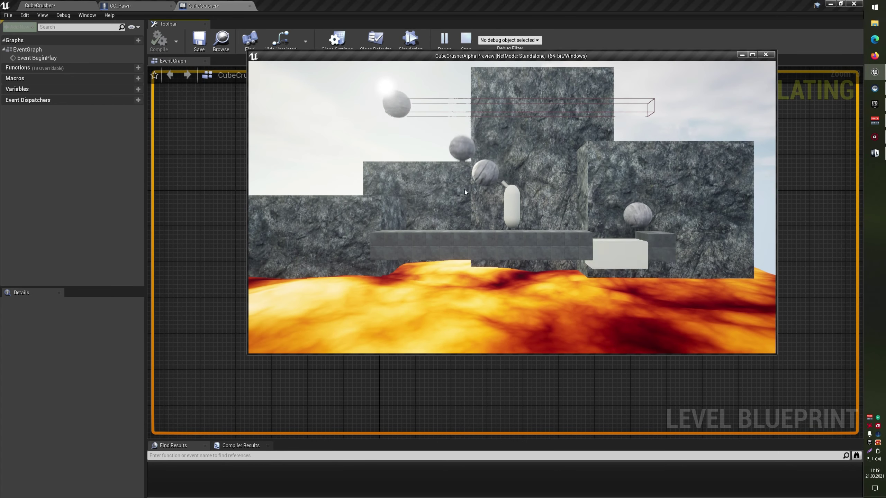
key("Escape")
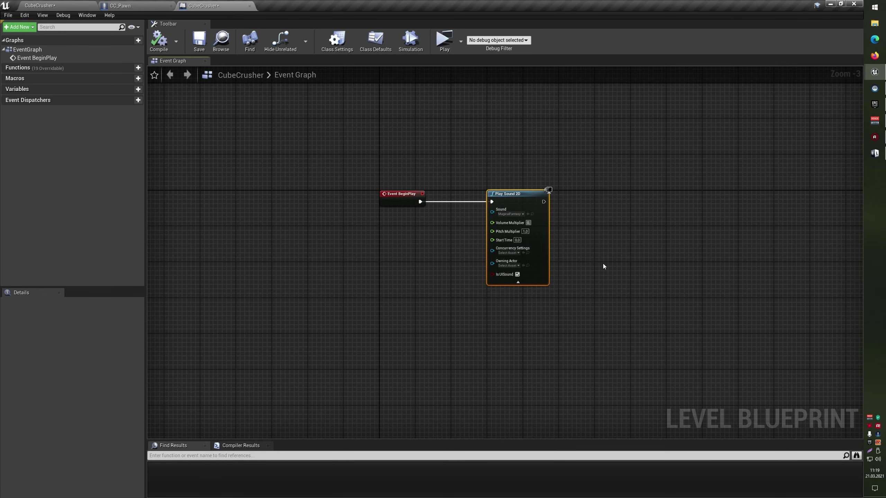
left_click(444, 39)
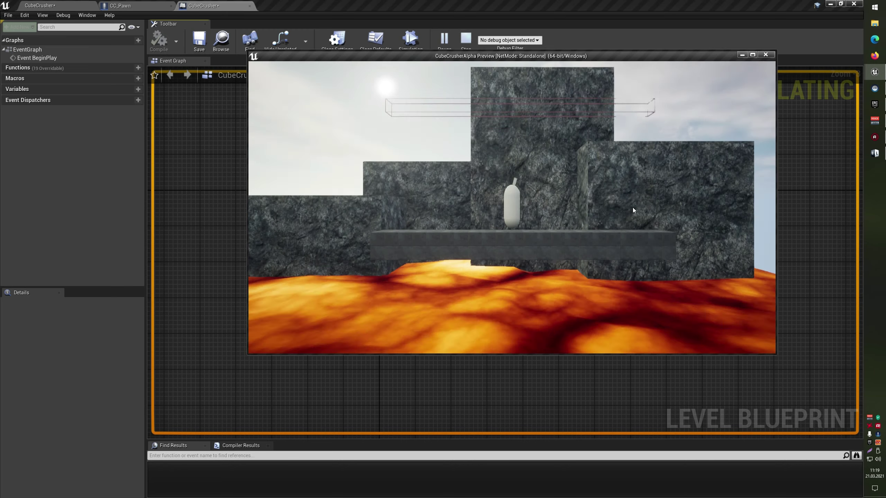
key("Escape")
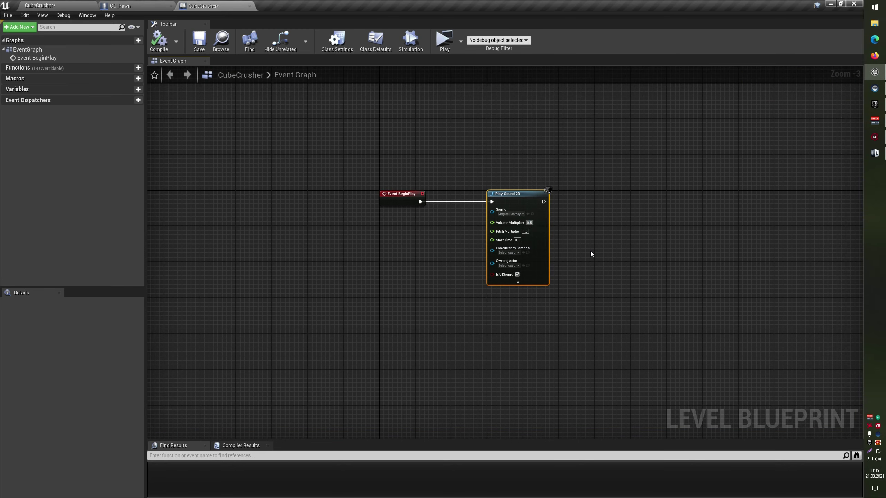
type("0,3")
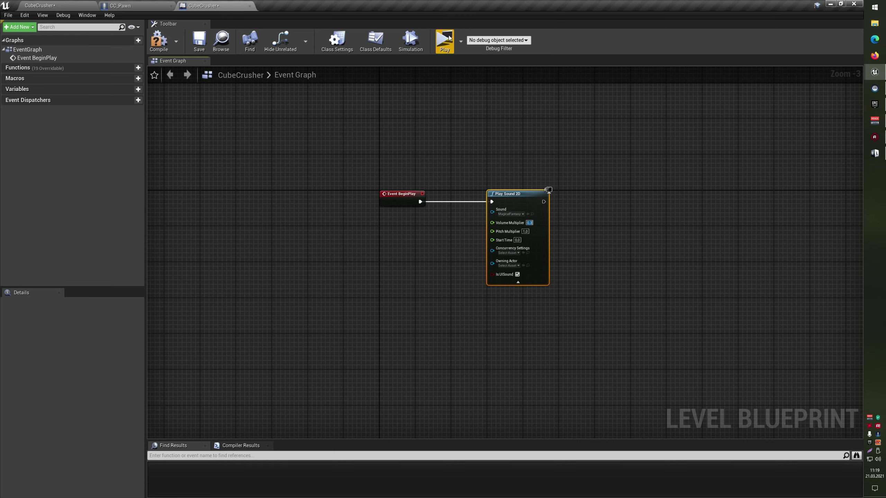
left_click(449, 39)
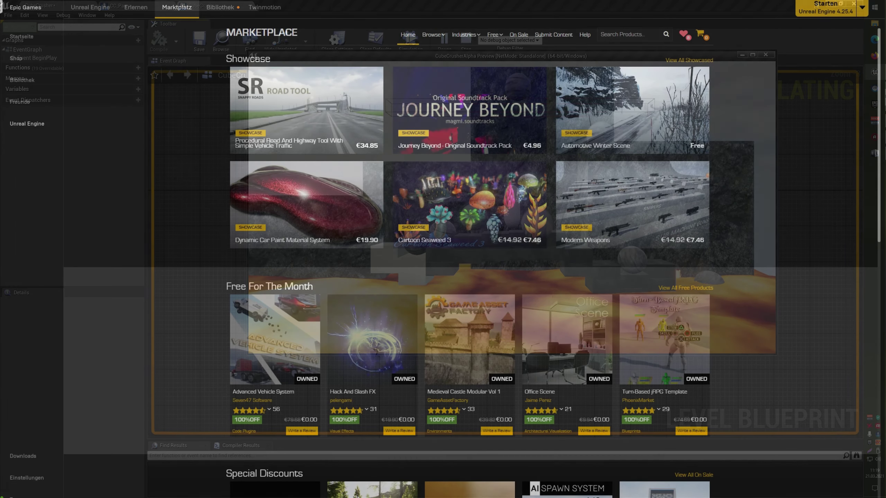
Browse the Marketplace's free Epic Games Content and scroll to Infinity Blade: Fire Lands
mouse_move(448, 76)
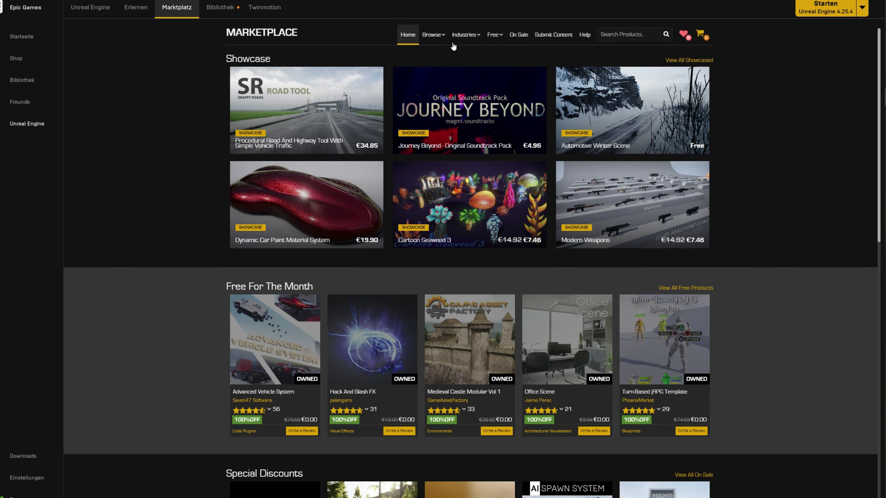
mouse_move(491, 38)
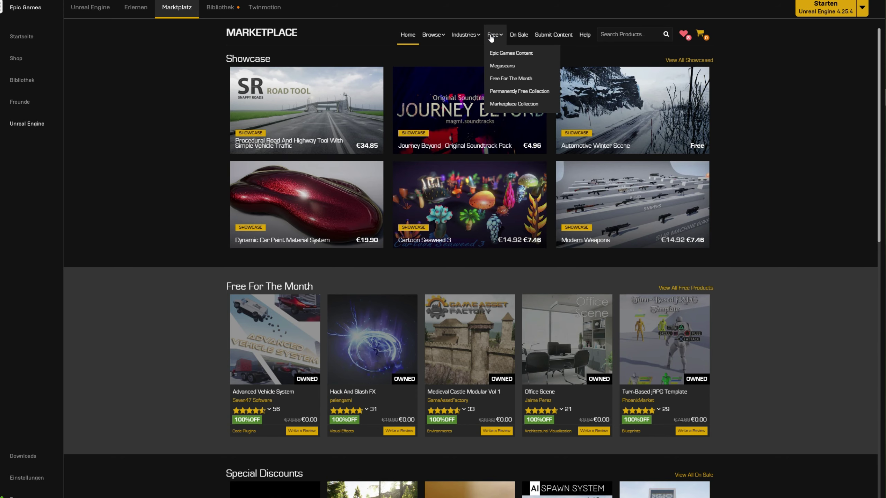
left_click(505, 55)
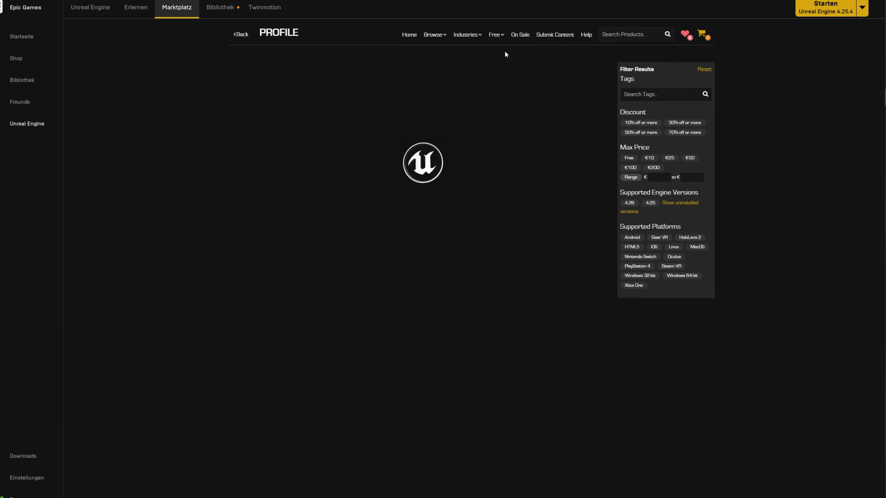
mouse_move(549, 219)
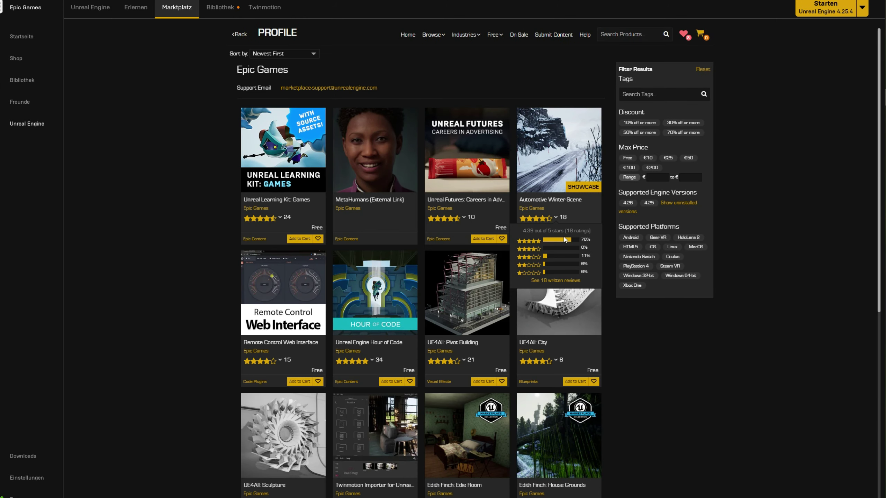
scroll(558, 279, "down", 2)
scroll(611, 437, "down", 7)
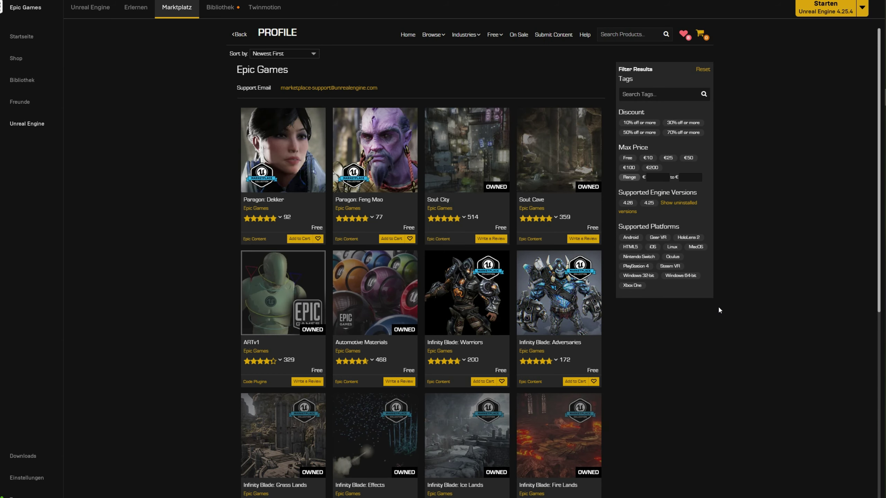
scroll(719, 308, "down", 4)
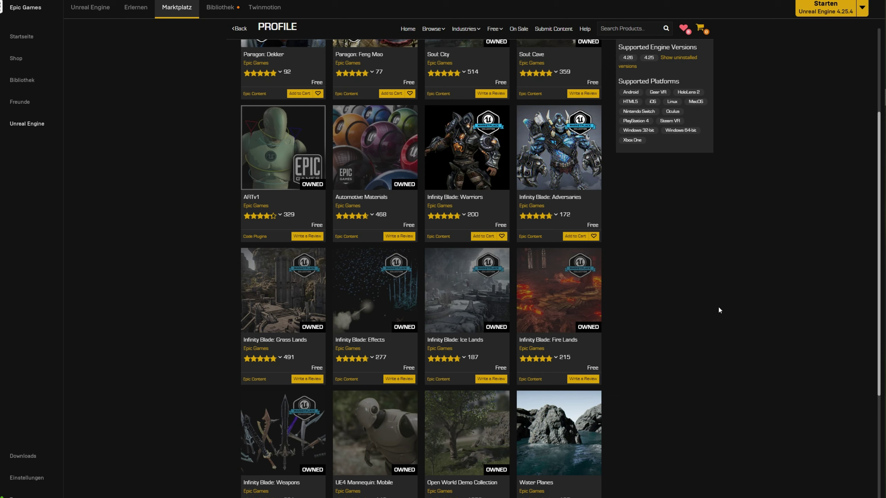
scroll(718, 306, "up", 4)
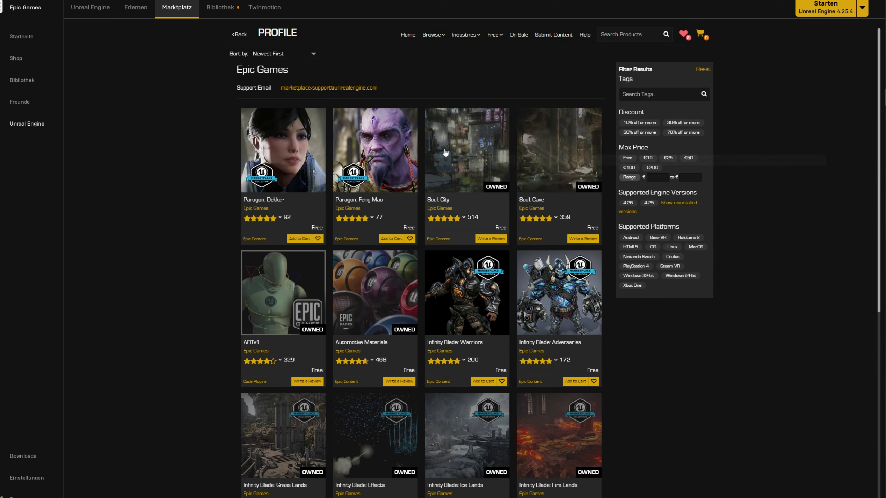
scroll(574, 192, "down", 3)
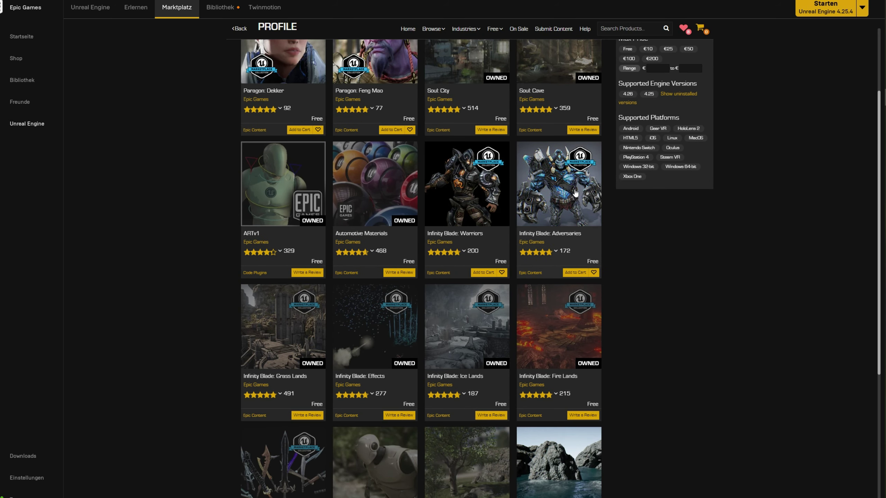
scroll(651, 340, "down", 3)
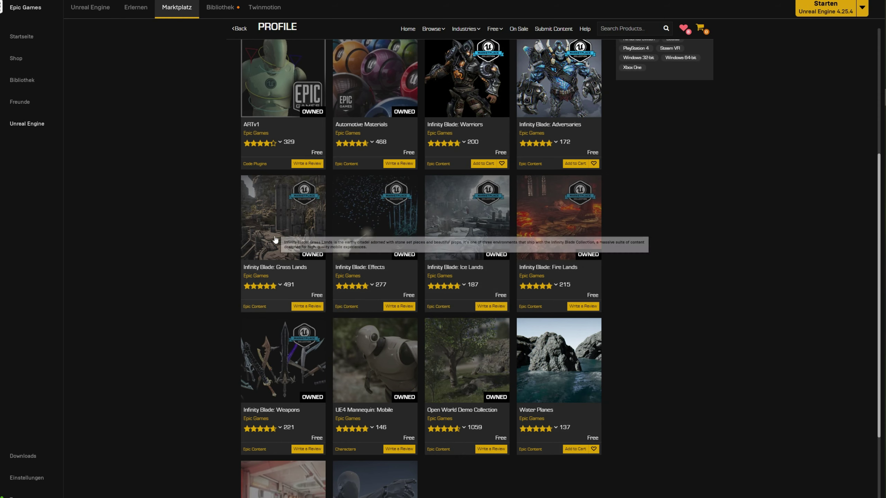
scroll(754, 356, "down", 1)
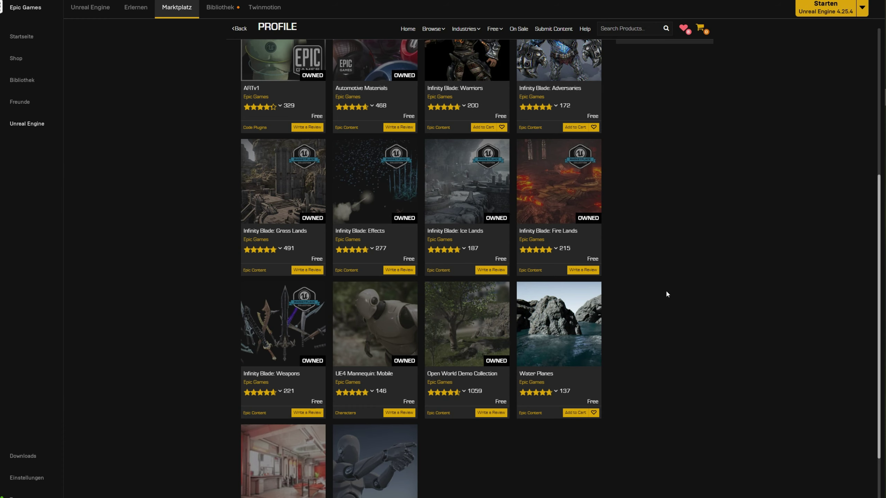
scroll(666, 293, "up", 2)
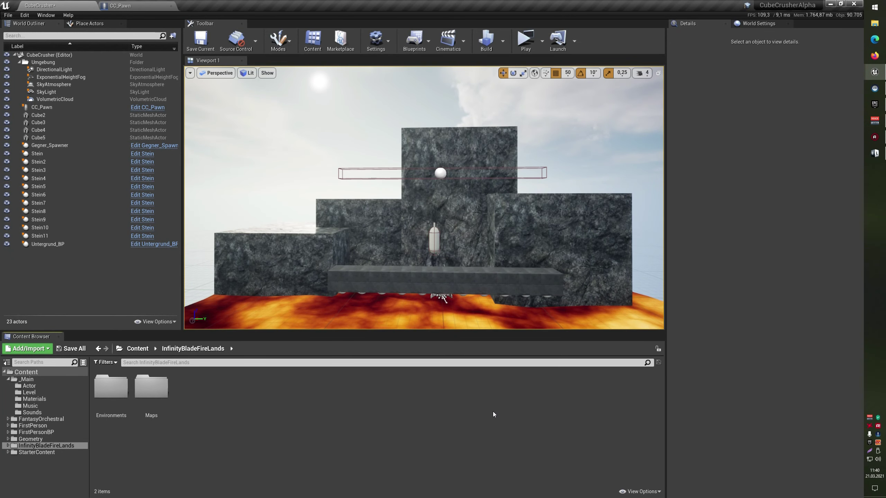
Look through InfinityBladeFireLands' Maps, then open Environments > Fire
left_click(8, 445)
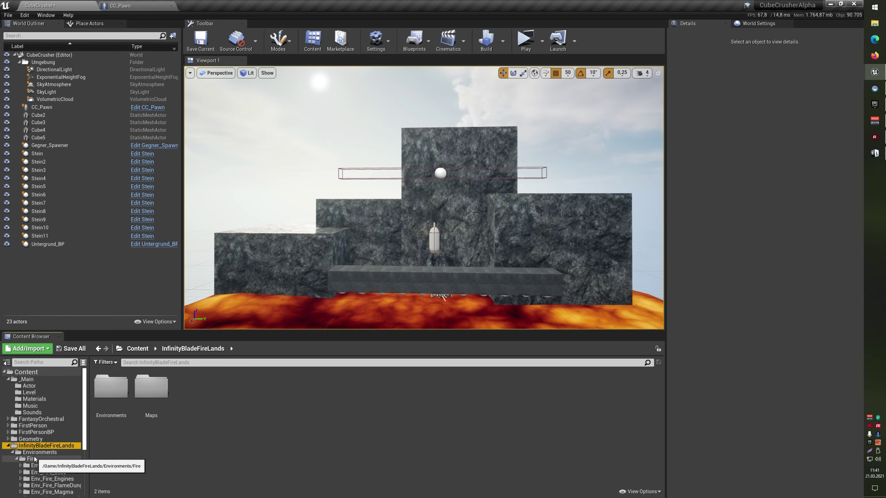
double_click(150, 387)
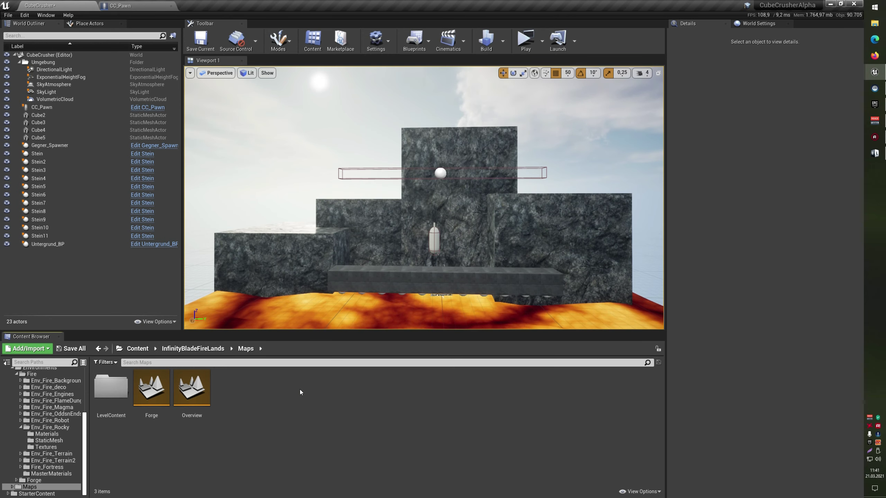
left_click(18, 375)
left_click(16, 375)
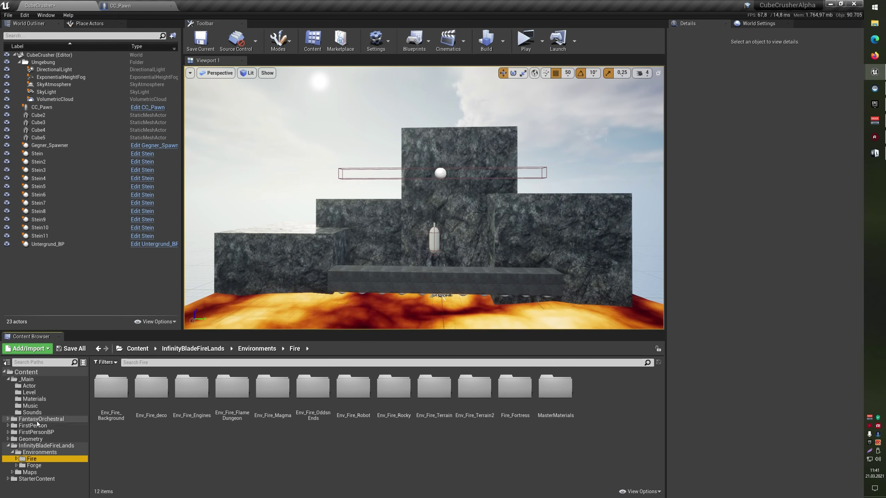
left_click(43, 452)
double_click(111, 386)
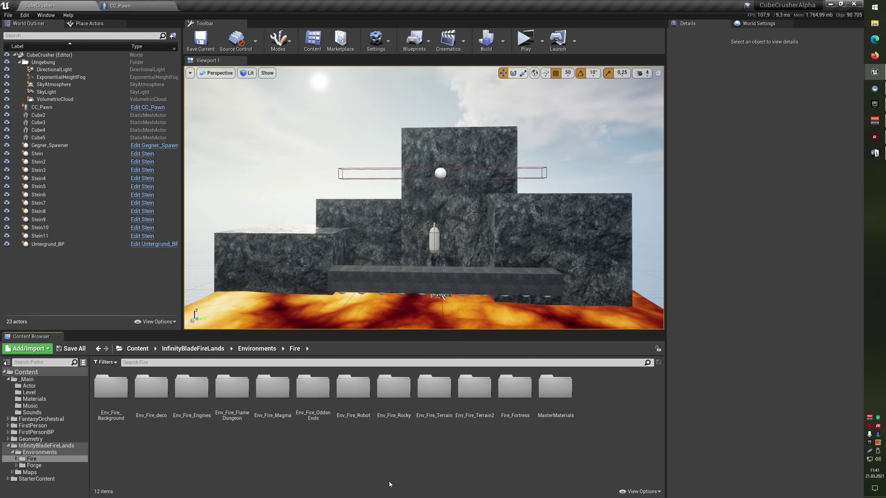
Open Env_Fire_Rocky and peek into its Textures and Materials subfolders
double_click(394, 387)
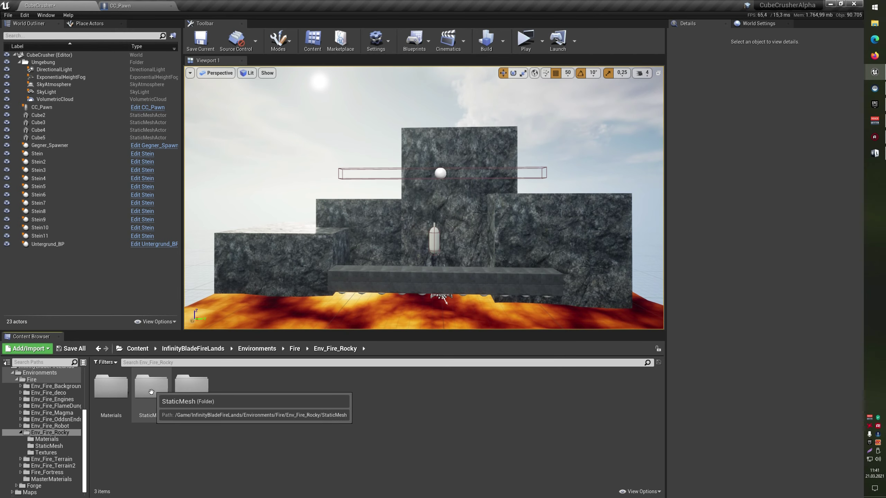
double_click(195, 393)
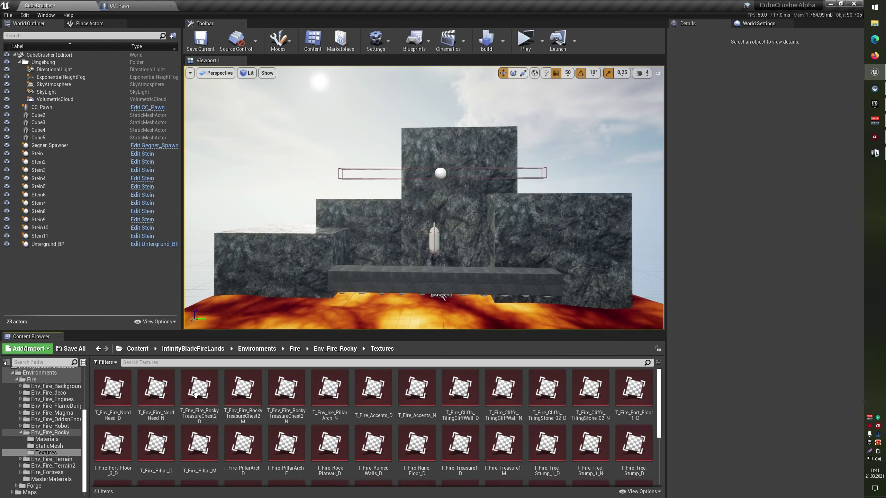
left_click(97, 348)
double_click(112, 395)
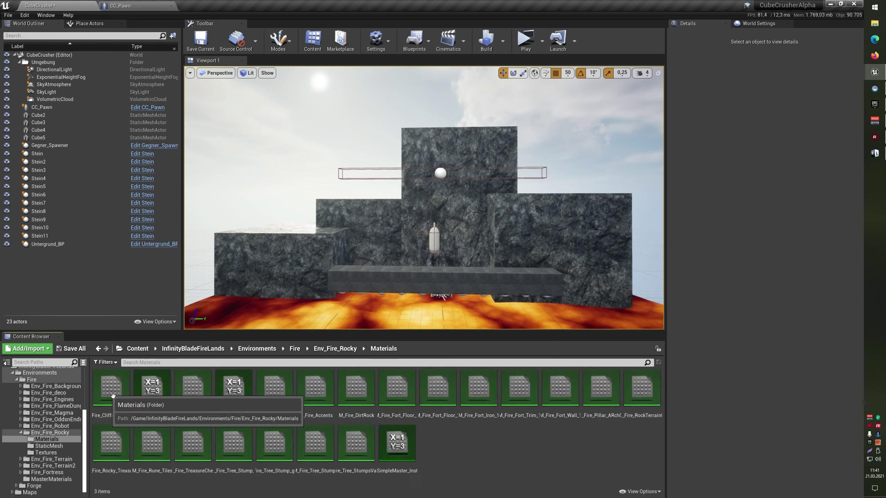
key("alt+Left")
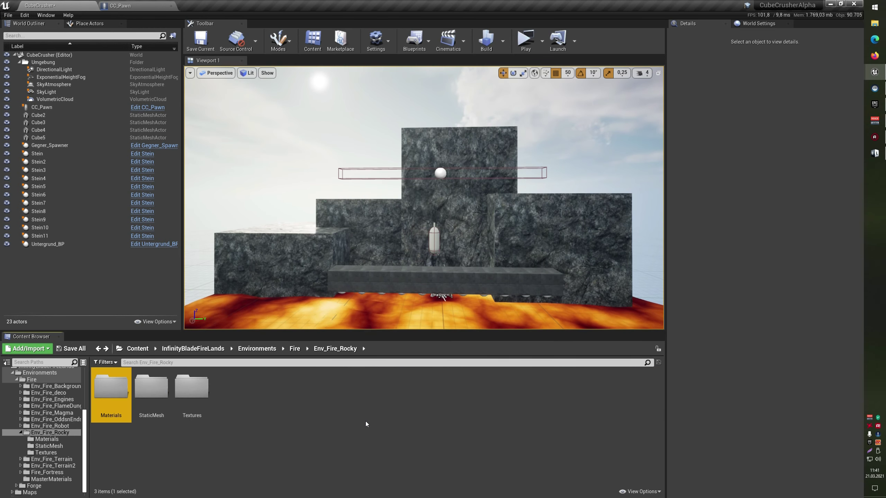
Open the StaticMesh subfolder and scroll through its 94 meshes
double_click(151, 387)
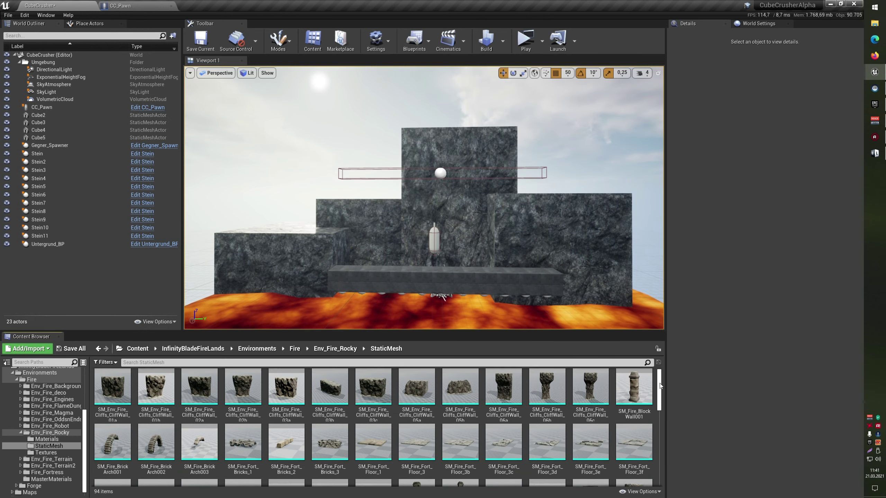
left_click_drag(662, 382, 662, 455)
scroll(562, 450, "up", 3)
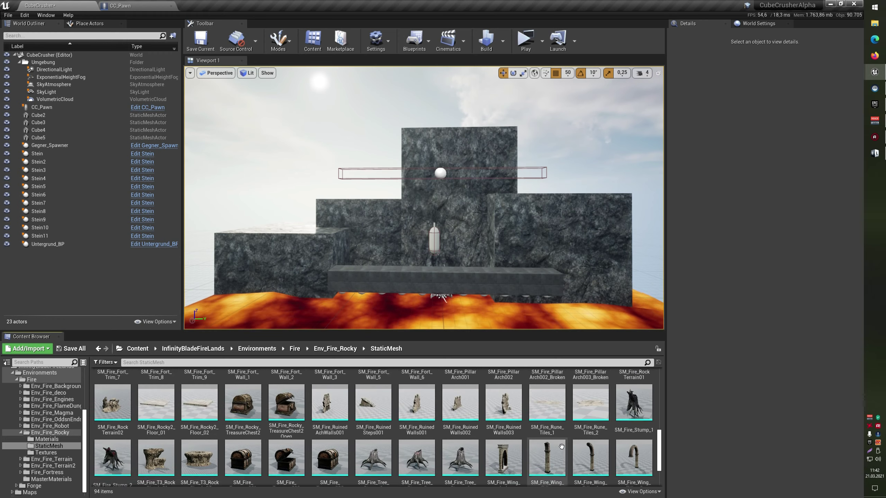
scroll(562, 449, "up", 2)
scroll(562, 446, "up", 3)
scroll(562, 445, "up", 2)
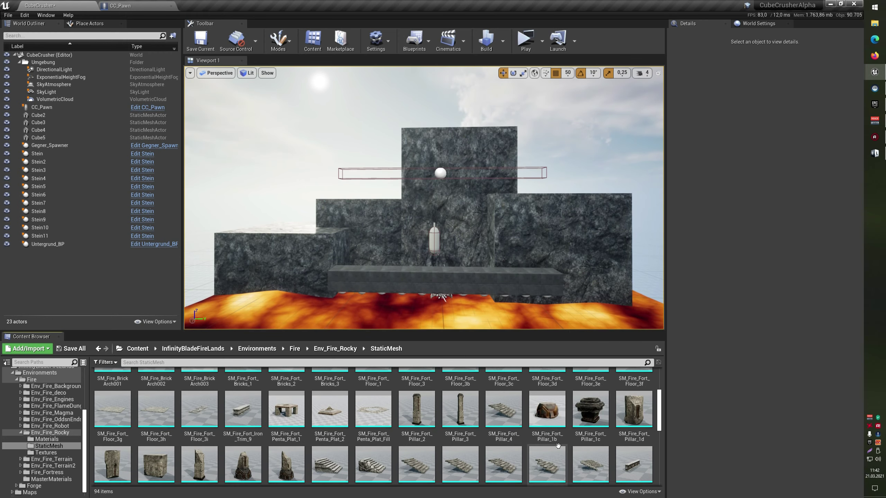
scroll(562, 446, "down", 2)
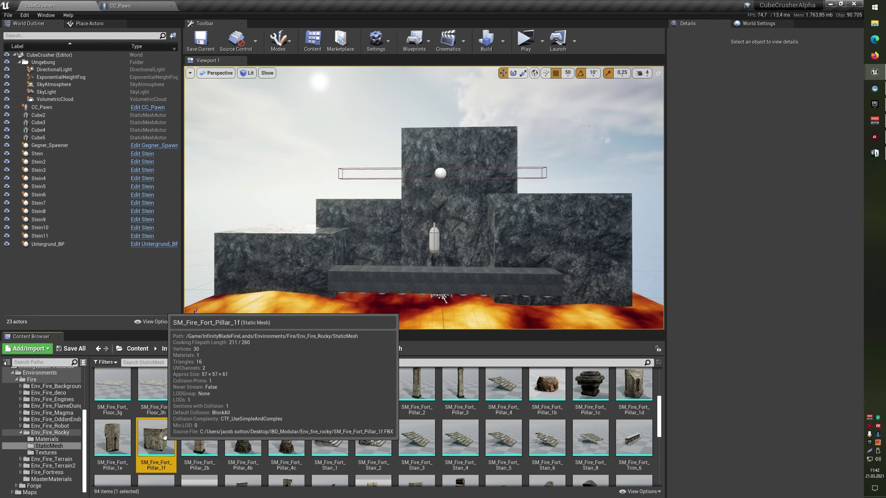
Place a trial SM_Fire_Fort_Pillar_1f in the level, raise it, then delete it
left_click_drag(161, 437, 345, 281)
right_click_drag(370, 279, 367, 293)
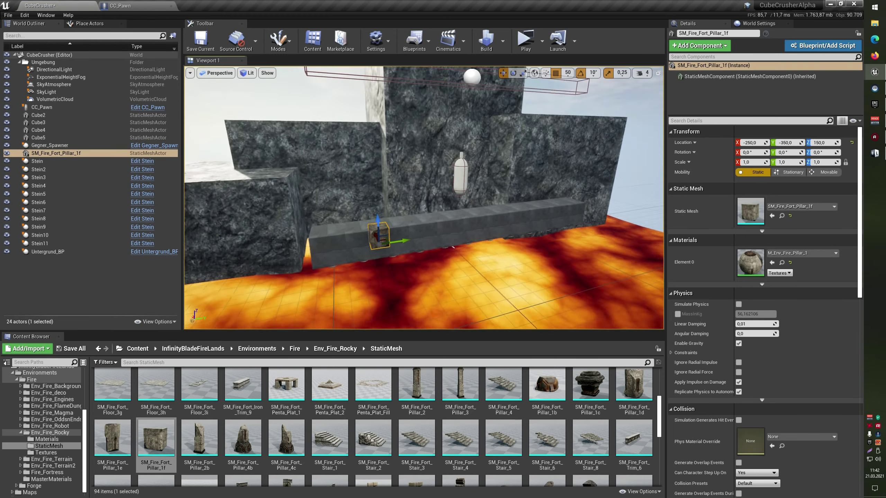
left_click_drag(392, 241, 422, 230)
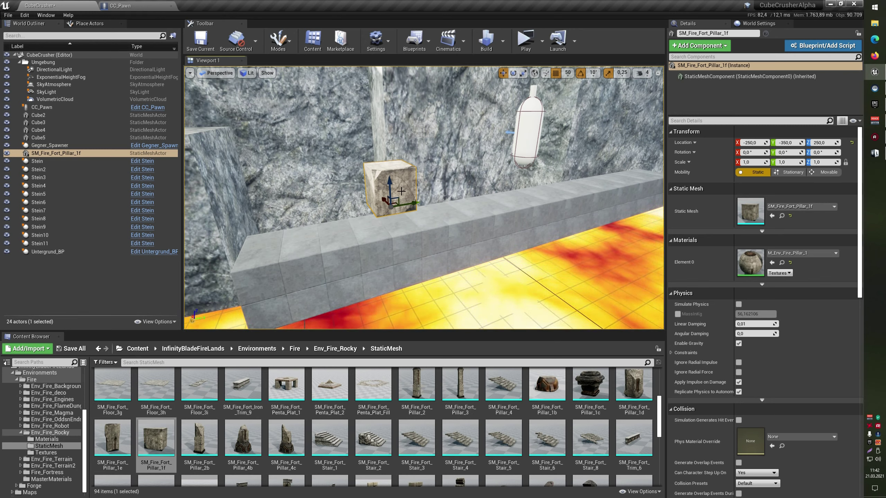
key("Delete")
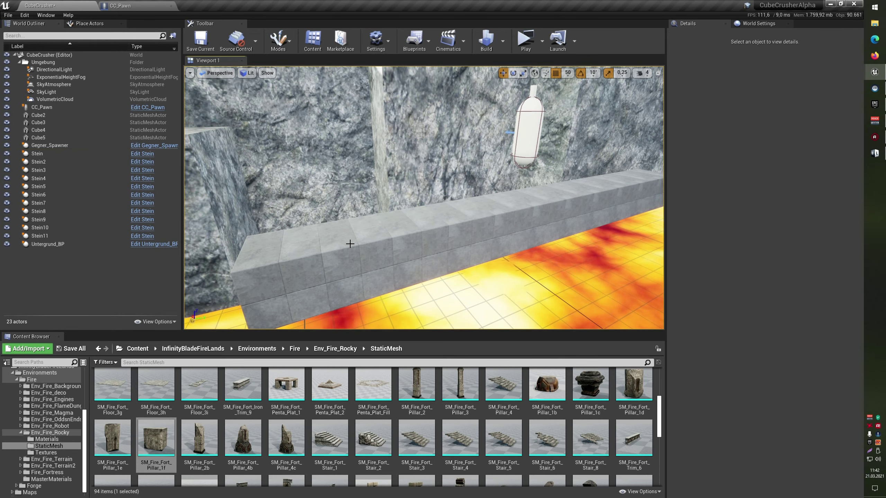
Place SM_Fire_Fort_Pillar_1f on the stone ledge and scale it uniformly to 1.545
left_click_drag(147, 440, 307, 244)
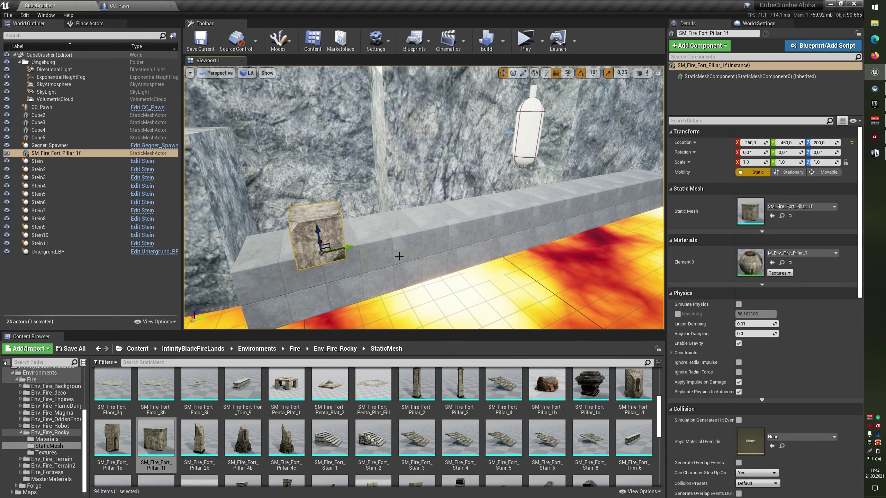
left_click_drag(749, 163, 767, 163)
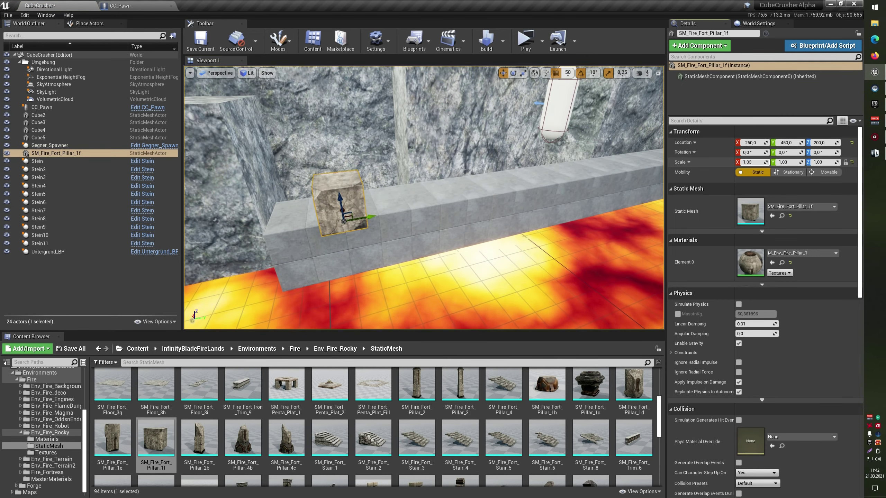
scroll(507, 202, "down", 5)
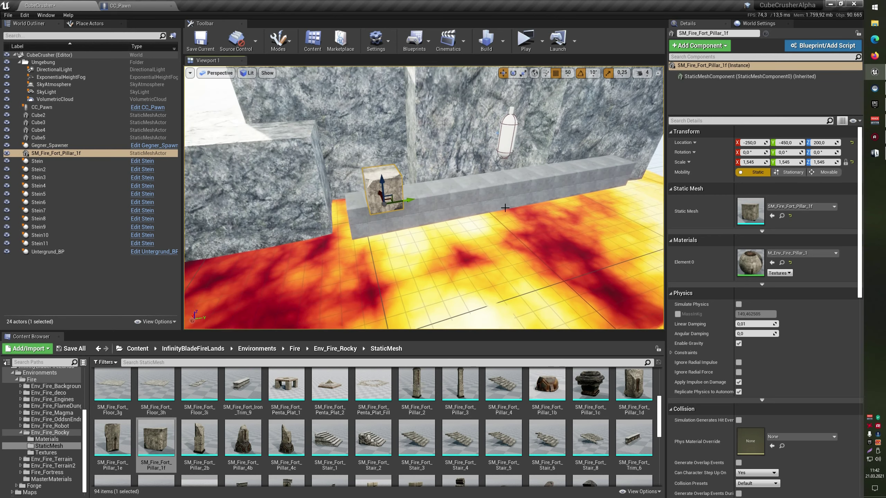
scroll(475, 438, "up", 5)
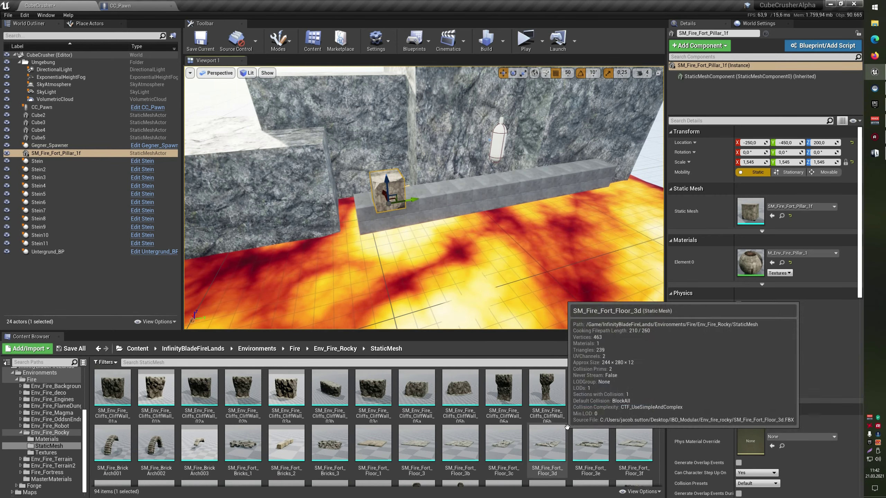
Add SM_Env_Fire_Cliffs_CliffWall_05a, rotate it about 78°, and sink it to -600, -1450, -150
left_click_drag(416, 387, 454, 261)
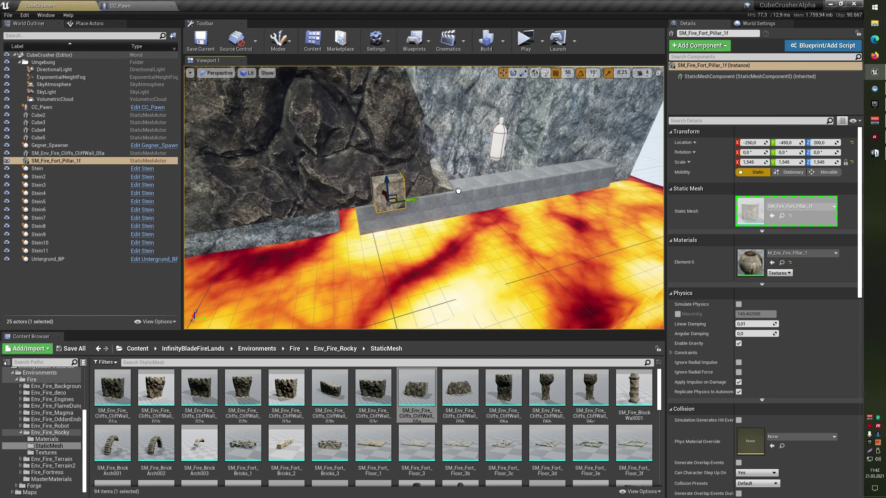
key("f")
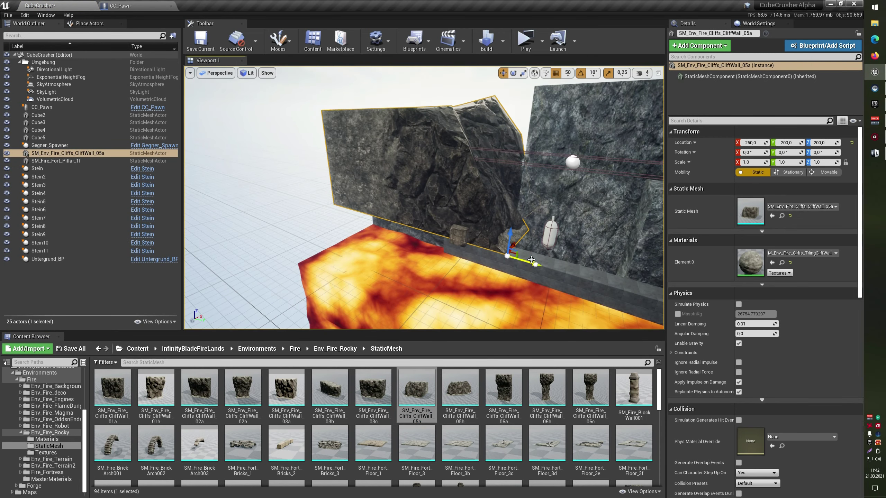
left_click_drag(530, 258, 354, 210)
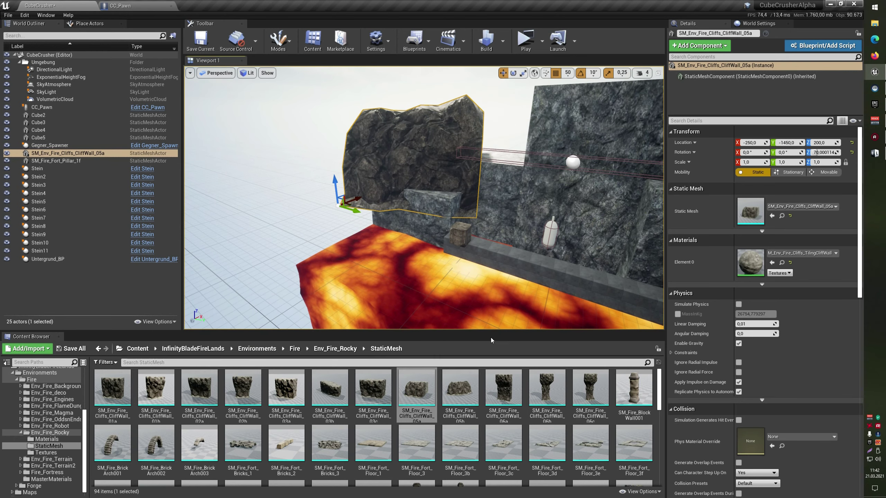
middle_click_drag(390, 232, 313, 200)
key("End")
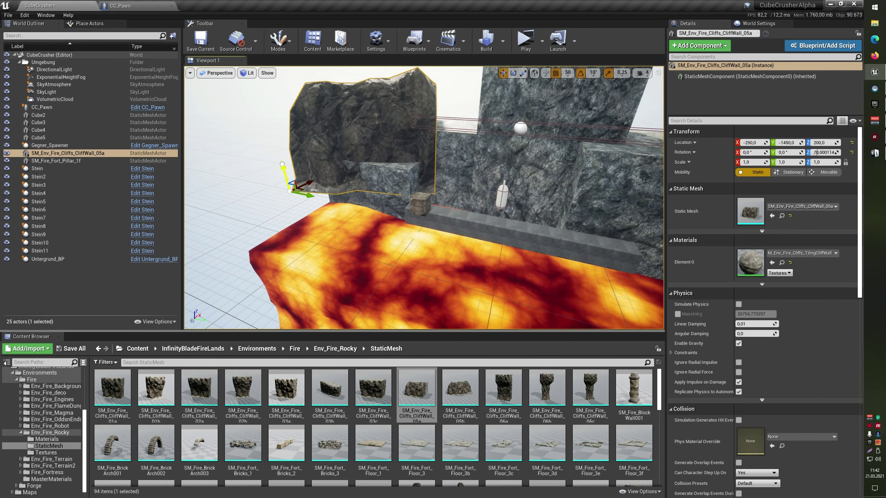
left_click_drag(312, 203, 393, 208, "alt")
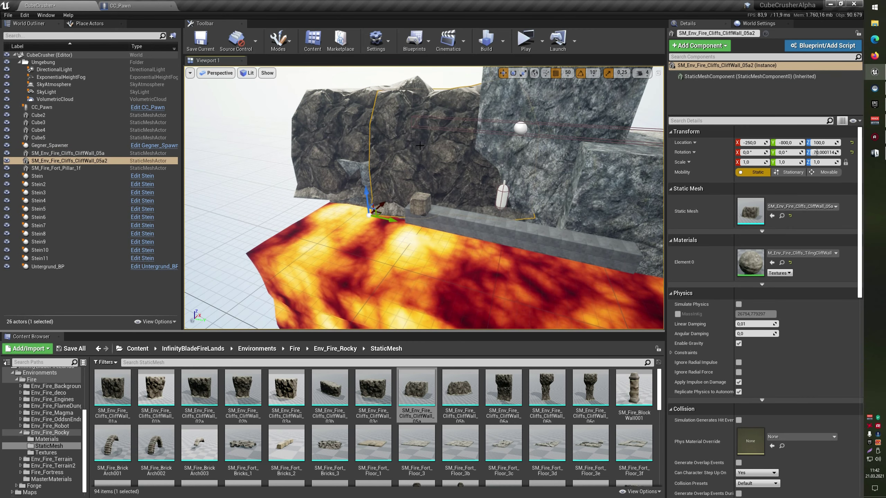
key("ctrl+z")
right_click_drag(427, 148, 333, 167)
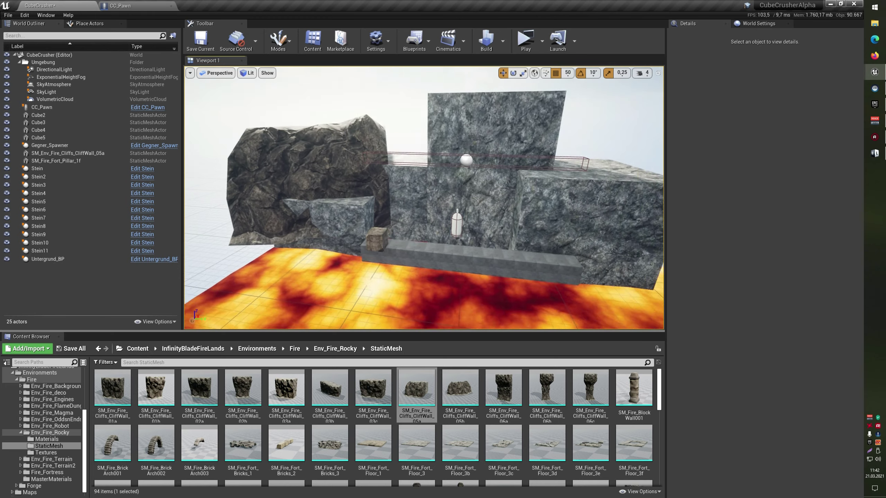
mouse_move(247, 227)
left_mouse_down()
mouse_move(278, 261)
mouse_move(247, 296)
left_mouse_up()
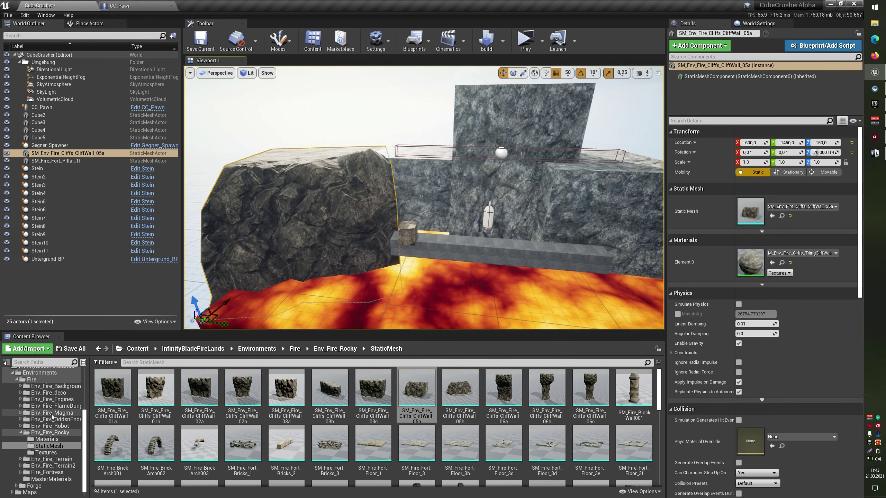
Rotate the sun with Ctrl+L for a brighter, warmer haze over the lava
scroll(52, 426, "up", 5)
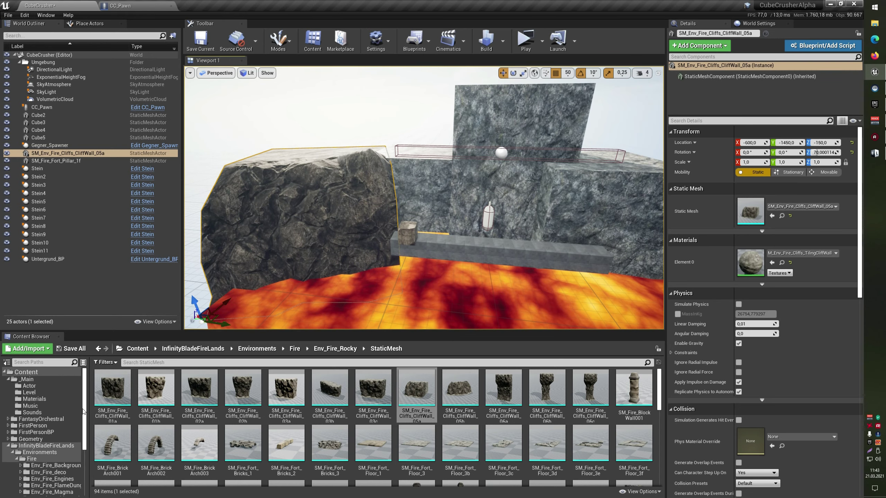
left_click(7, 447)
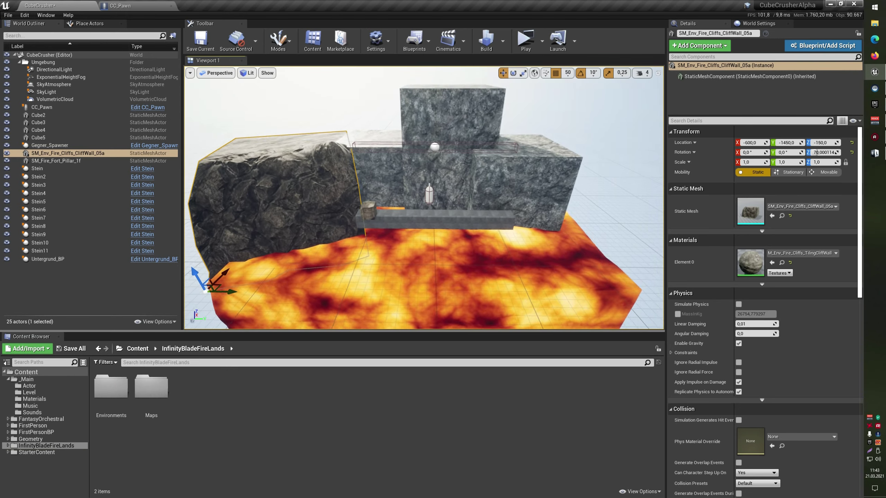
right_click_drag(383, 247, 383, 249)
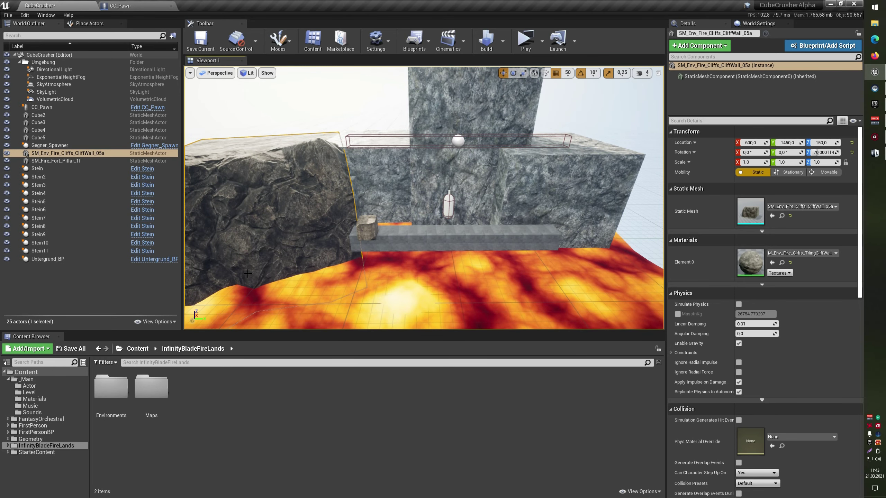
mouse_move(247, 273)
right_mouse_down()
mouse_move(249, 196)
mouse_move(300, 273)
right_mouse_up()
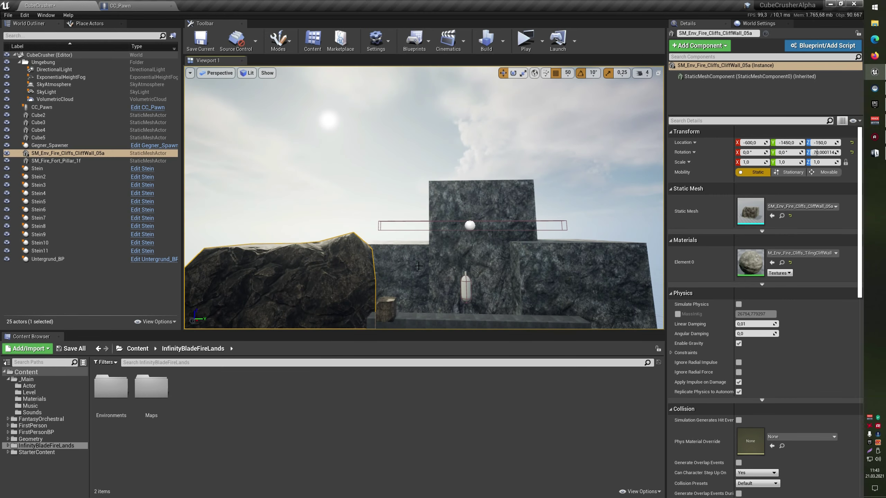
key("ctrl+l")
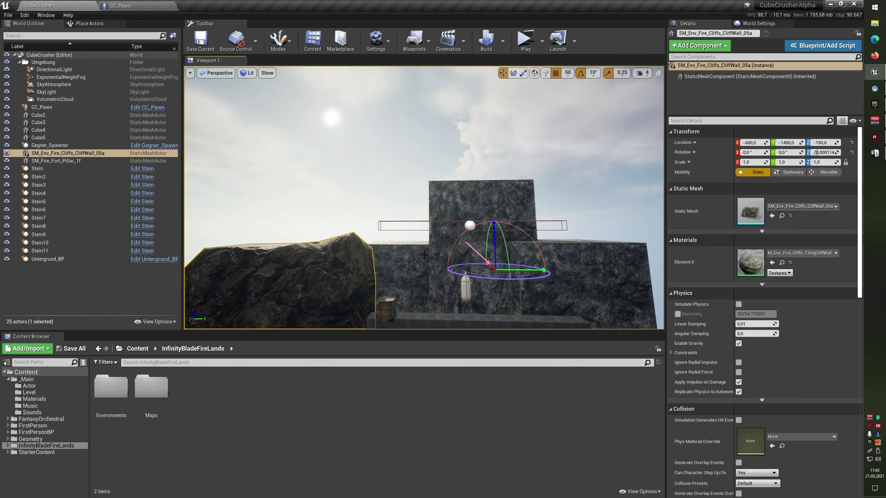
key("ctrl+l")
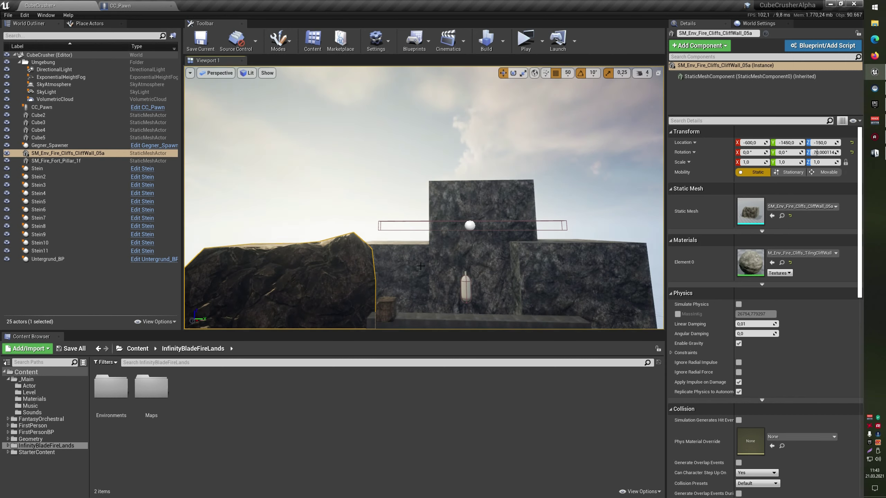
key("ctrl+l")
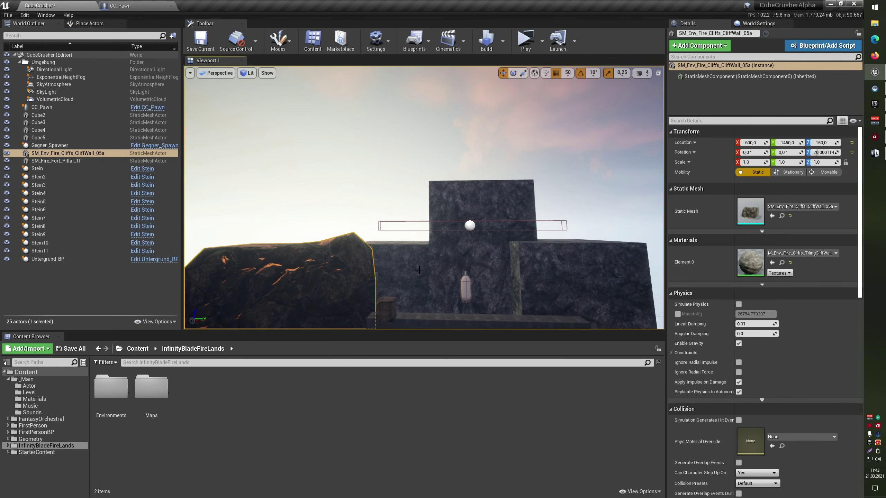
key("ctrl+l")
right_click_drag(414, 244, 414, 273)
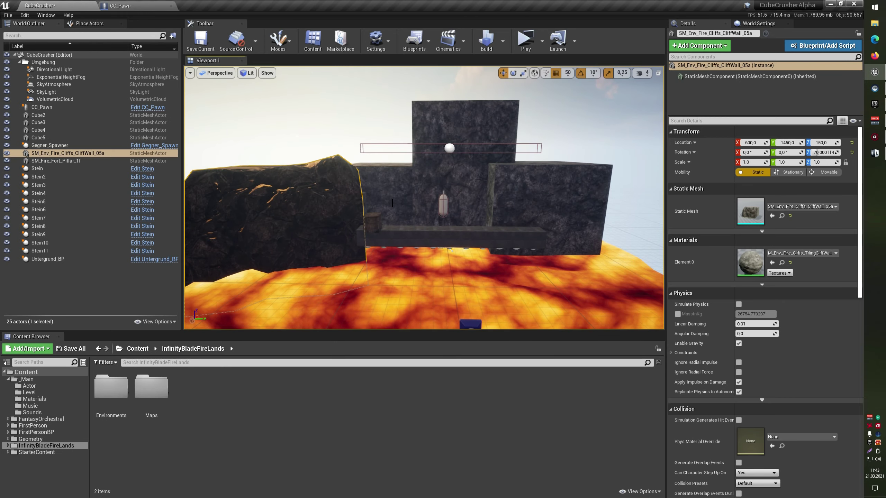
Tick Screen Space Global Illumination (Beta) after searching 'screen space' in Project Settings
left_click(376, 46)
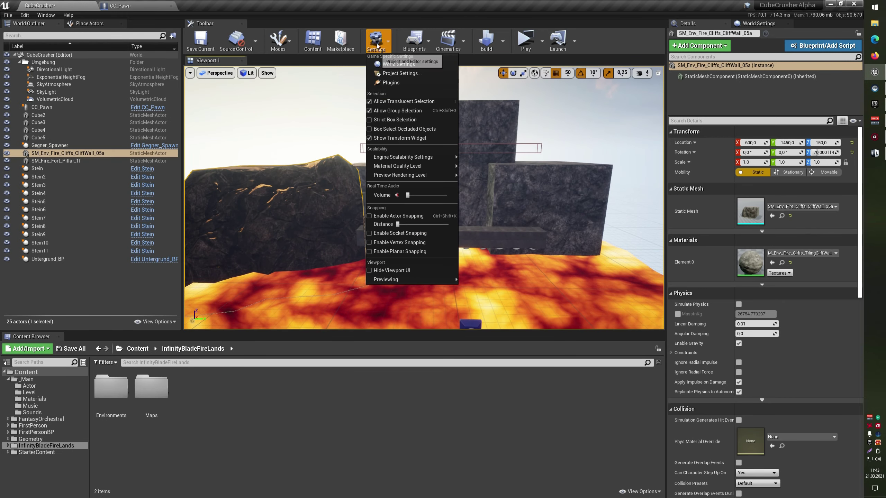
left_click(410, 73)
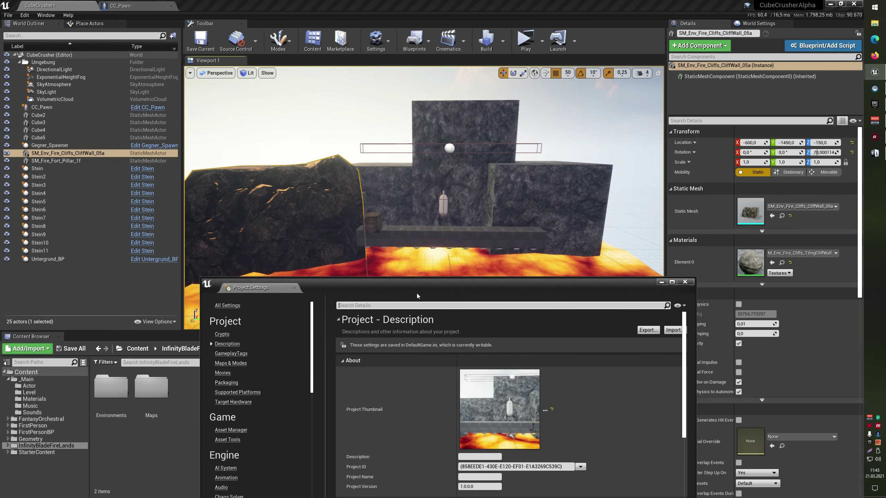
mouse_move(416, 293)
left_mouse_down()
mouse_move(414, 250)
mouse_move(387, 190)
left_mouse_up()
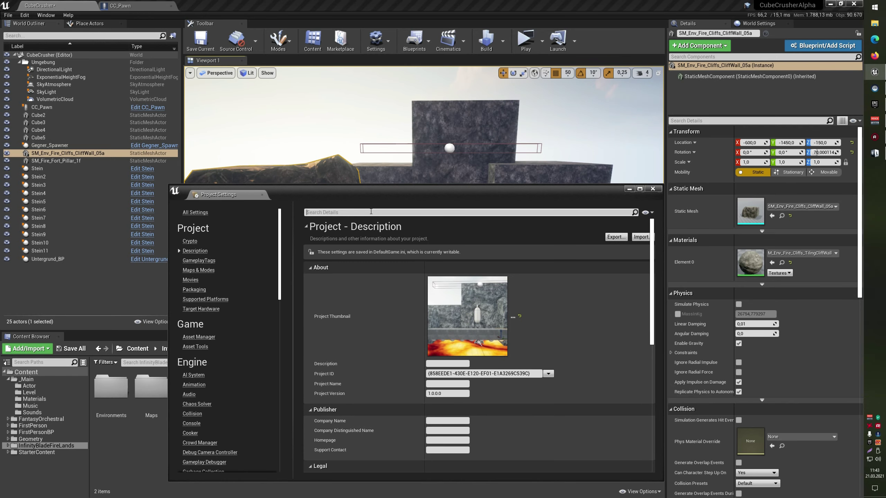
left_click(369, 211)
type("scre")
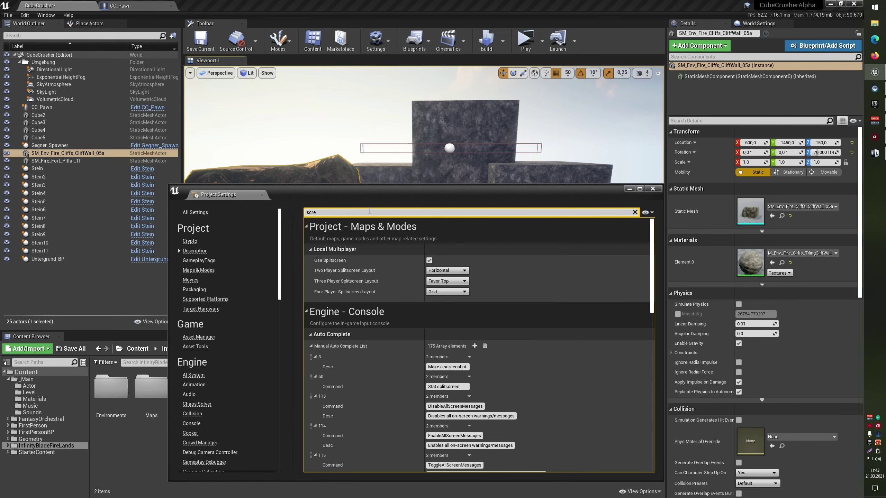
type("en space")
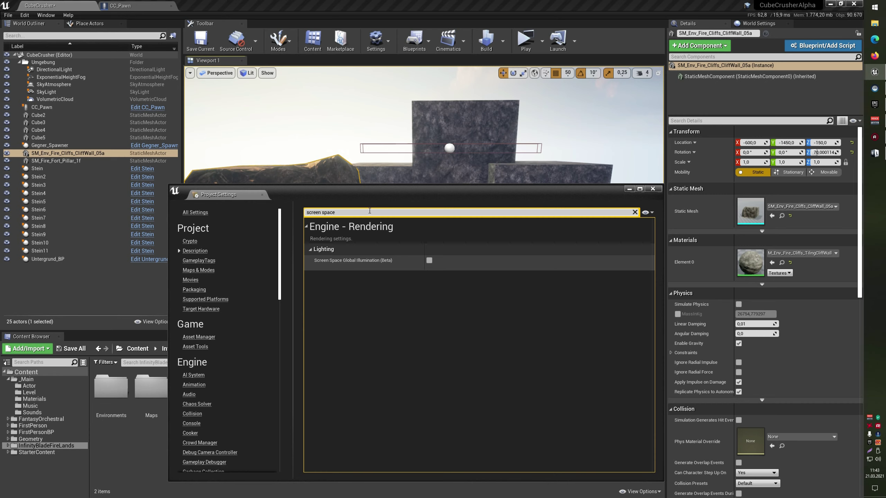
left_click_drag(424, 195, 381, 289)
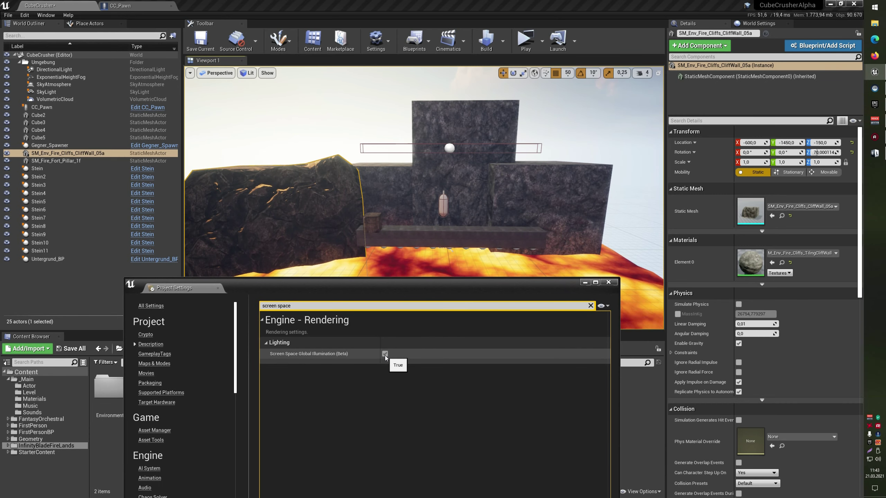
left_click(386, 355)
left_click_drag(401, 299, 407, 351)
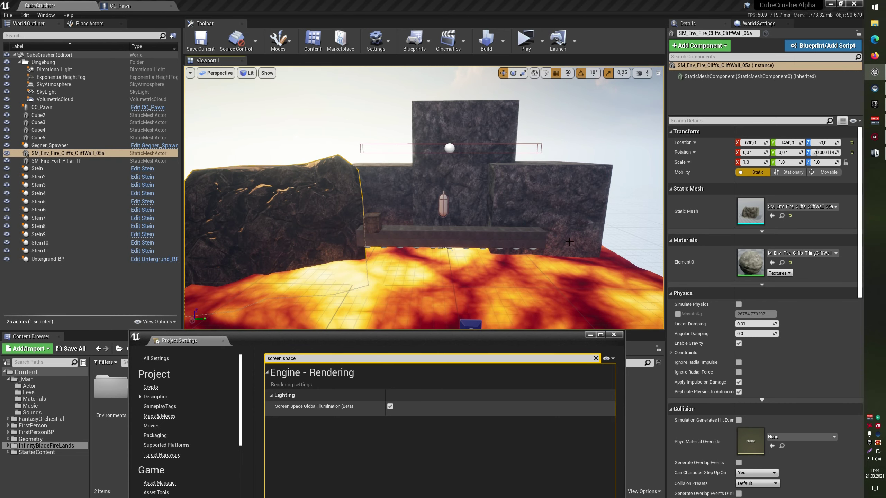
right_click_drag(571, 245, 733, 245)
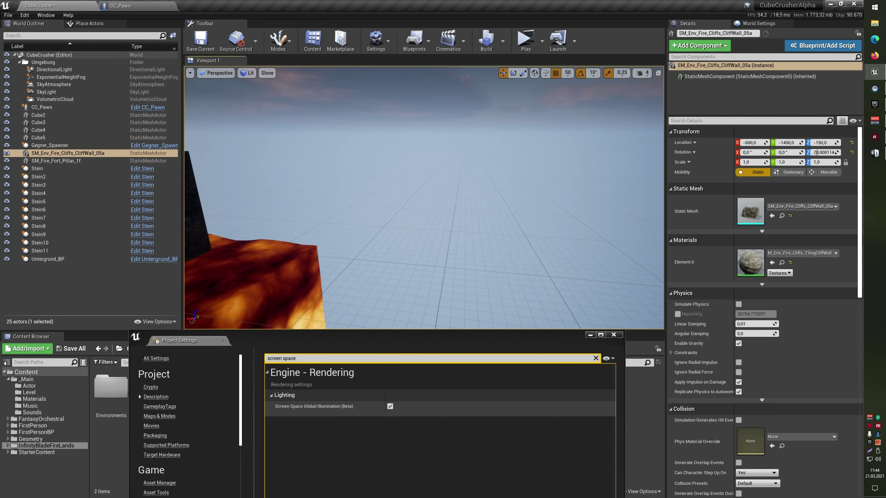
Run a short playtest of the lava level, stop it, and put Project Settings away
right_click_drag(614, 245, 518, 58)
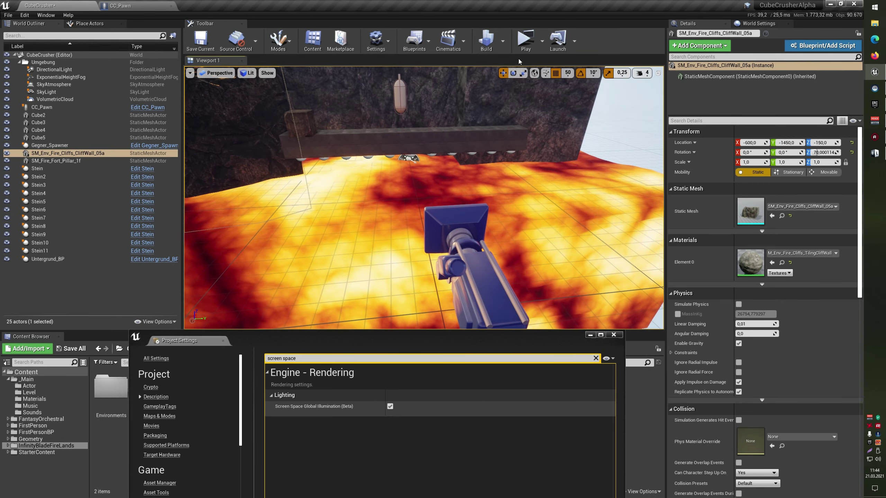
left_click(525, 39)
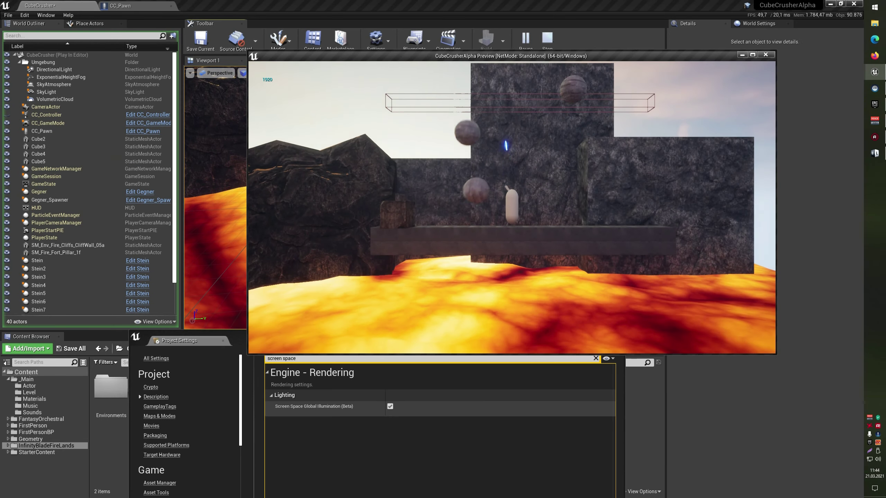
key("d")
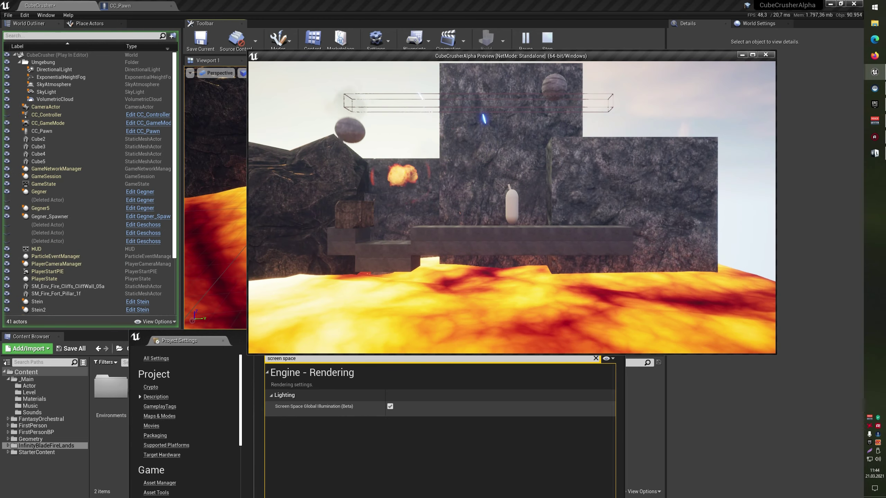
key("Escape")
right_click_drag(459, 196, 459, 170)
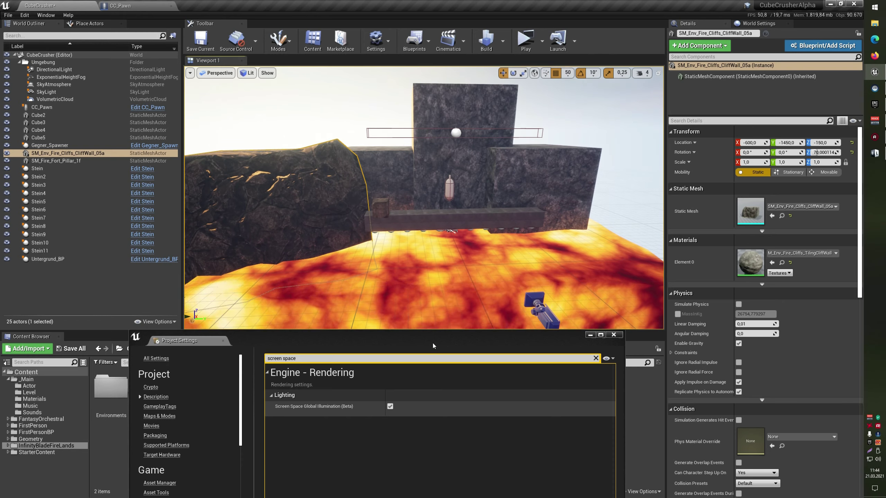
left_click_drag(433, 346, 424, 190)
Minimize Project Settings and open the Quadruped Fantasy Creatures page in the Epic Games Launcher Marketplace
left_click(578, 180)
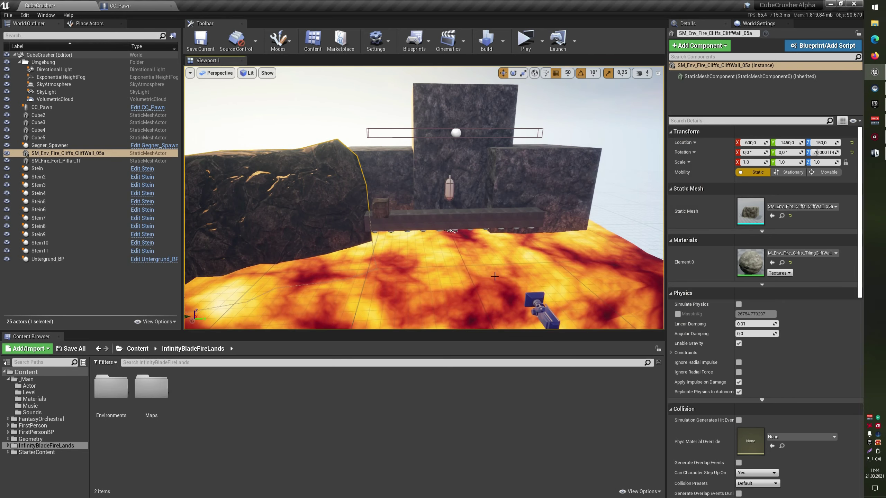
left_click(874, 102)
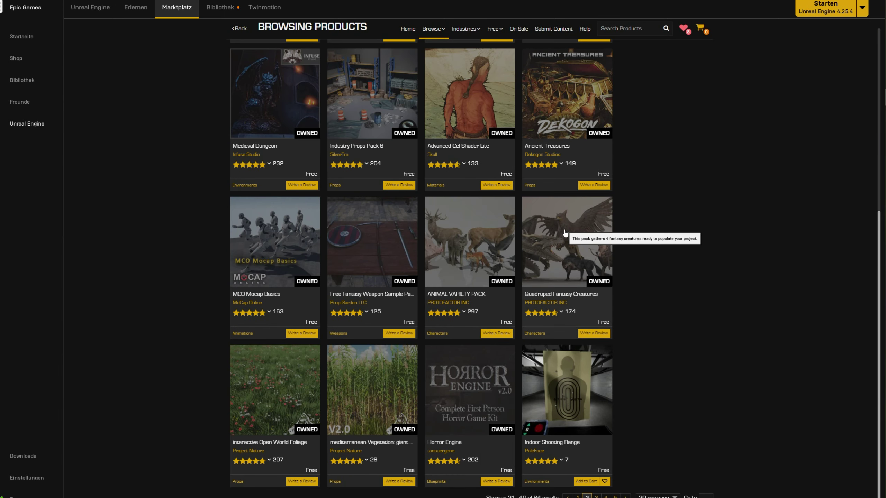
left_click(558, 228)
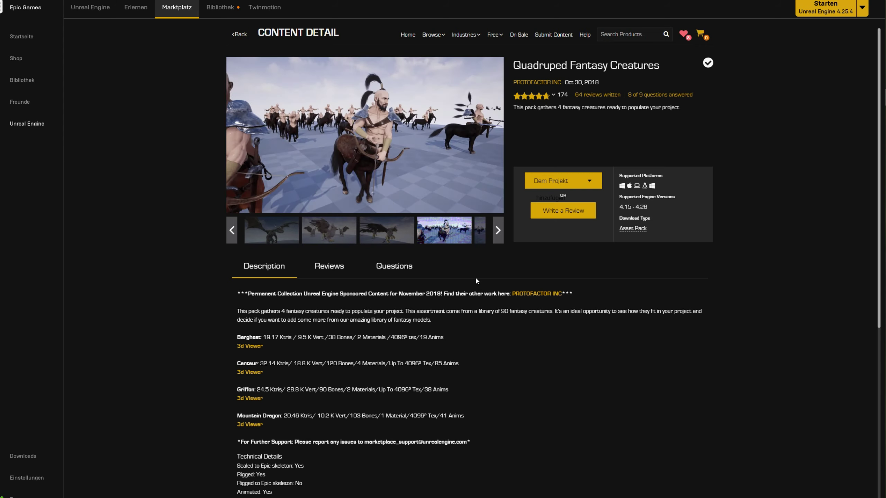
Browse the pack's gallery images, including the dragon and griffon
left_click(287, 237)
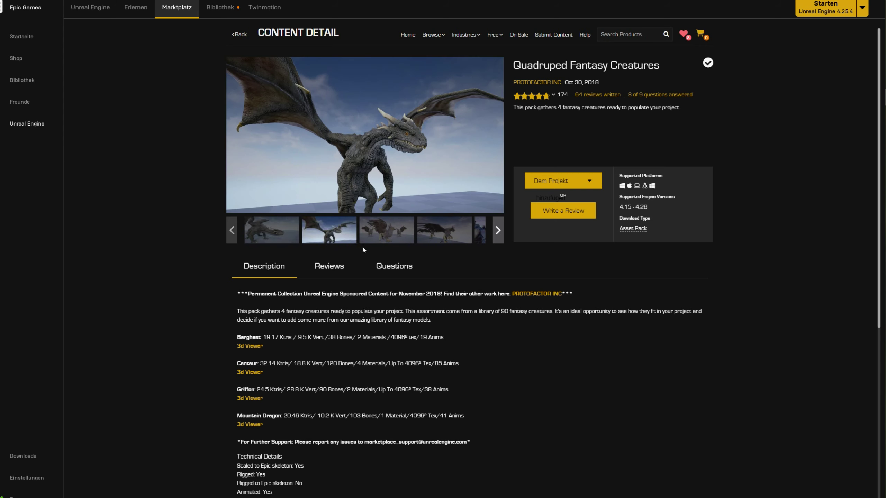
left_click(425, 234)
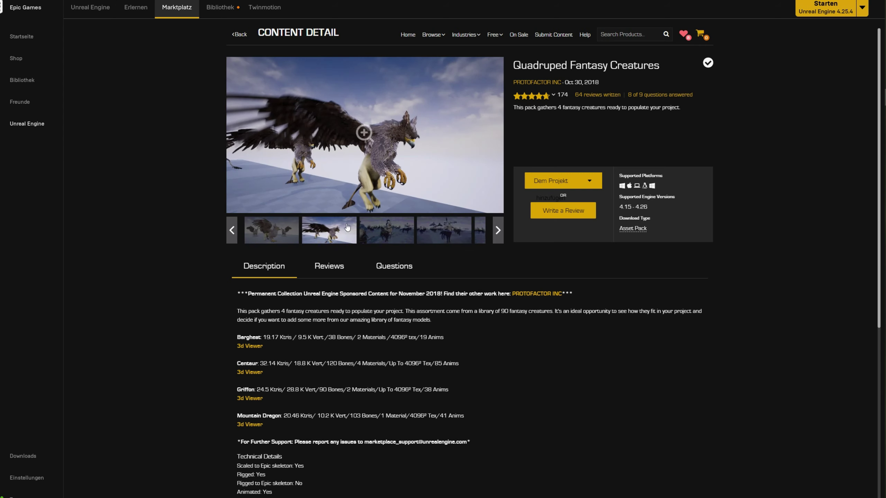
left_click(236, 233)
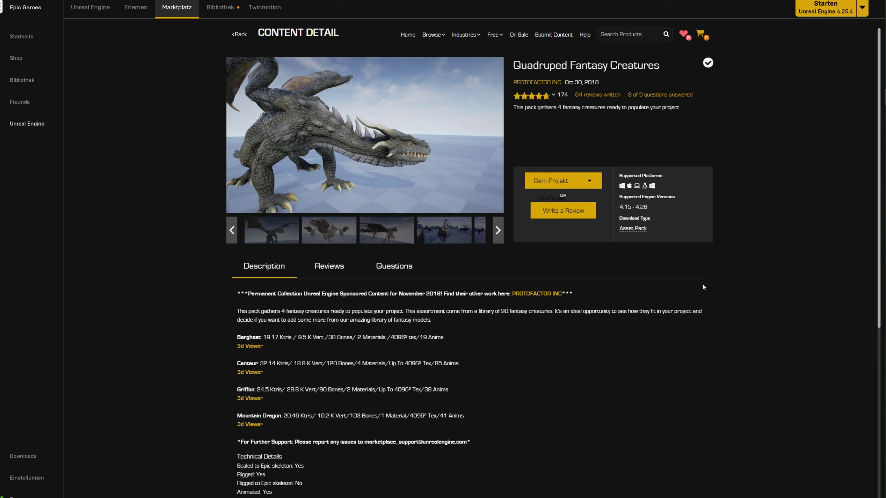
Bring the Unreal Editor back and view the lava level from above and toward the cliff rock
mouse_move(817, 105)
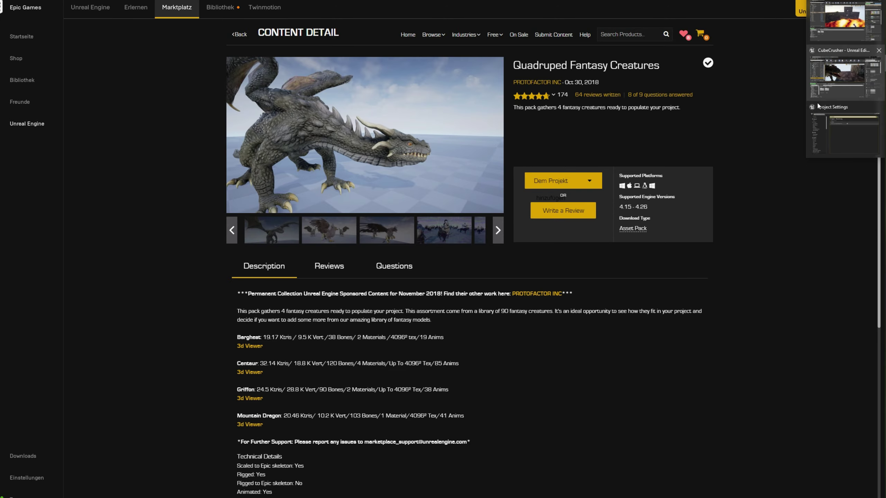
left_click(844, 83)
left_click(835, 28)
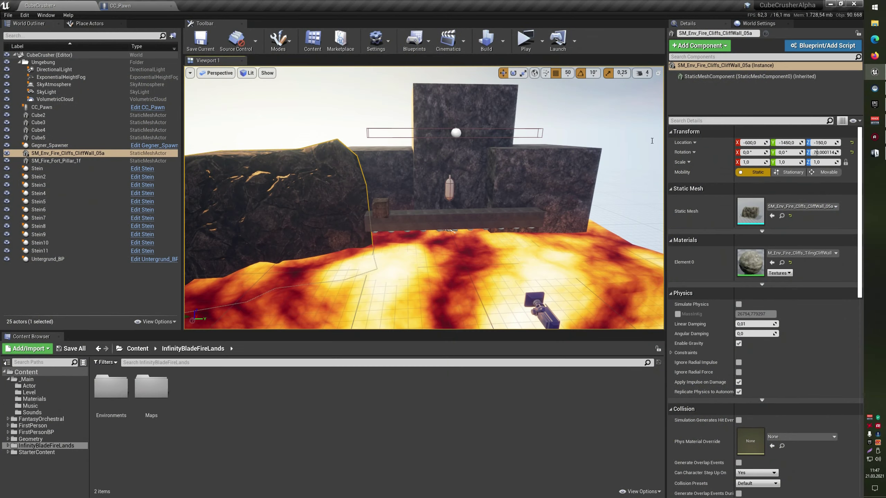
left_click_drag(423, 197, 349, 157, "alt")
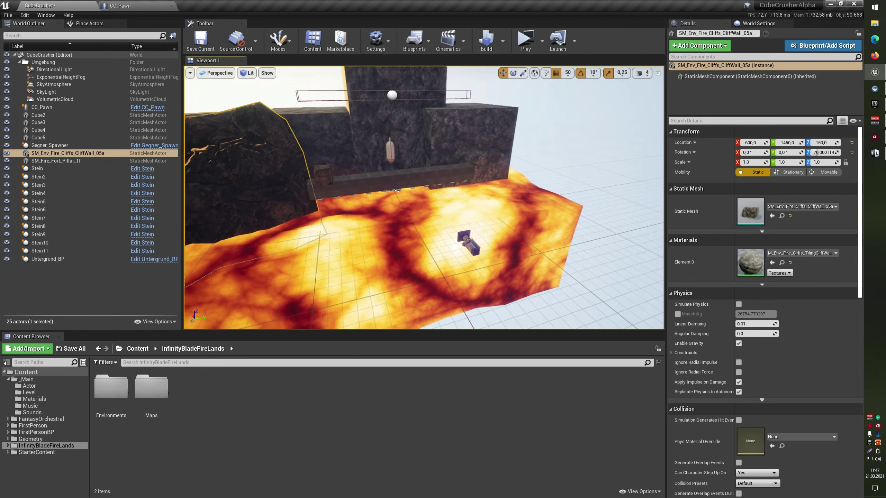
scroll(467, 187, "up", 3)
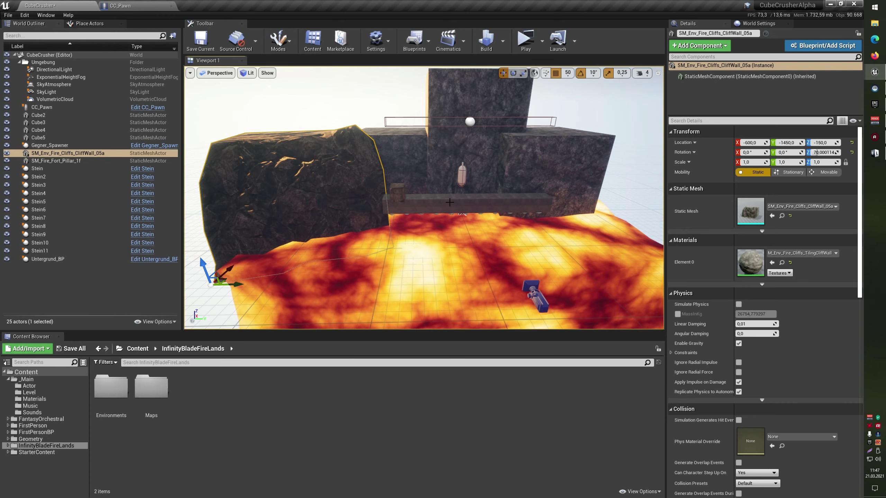
left_click_drag(455, 188, 461, 124, "alt")
Select Gegner_Spawner, Stein6 and Untergrund_BP to check the spawner, stone and lava floor
left_click(460, 124)
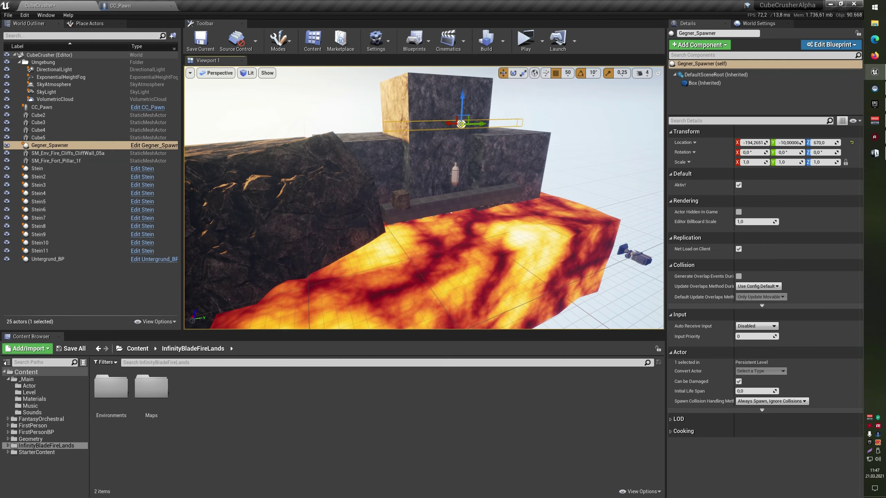
left_click(422, 206)
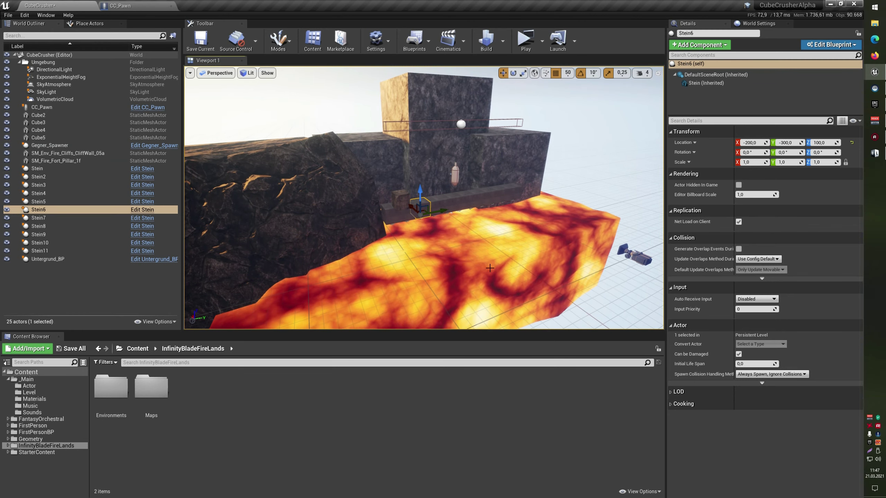
left_click(477, 258)
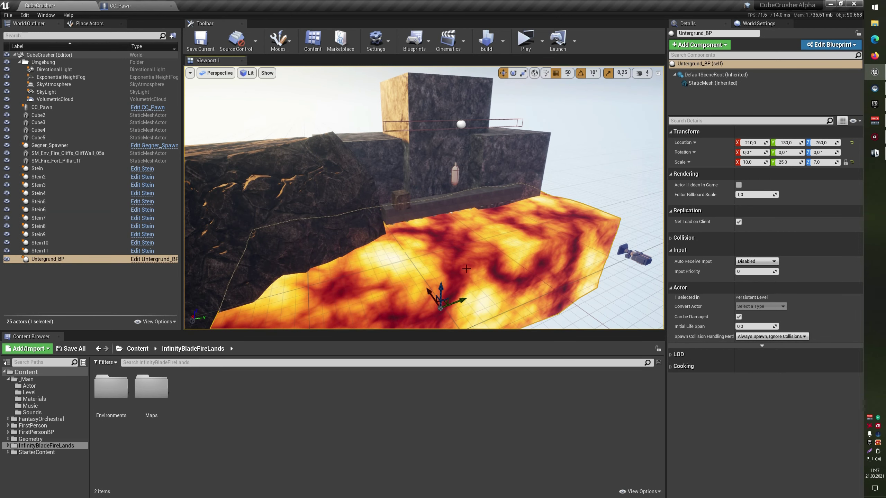